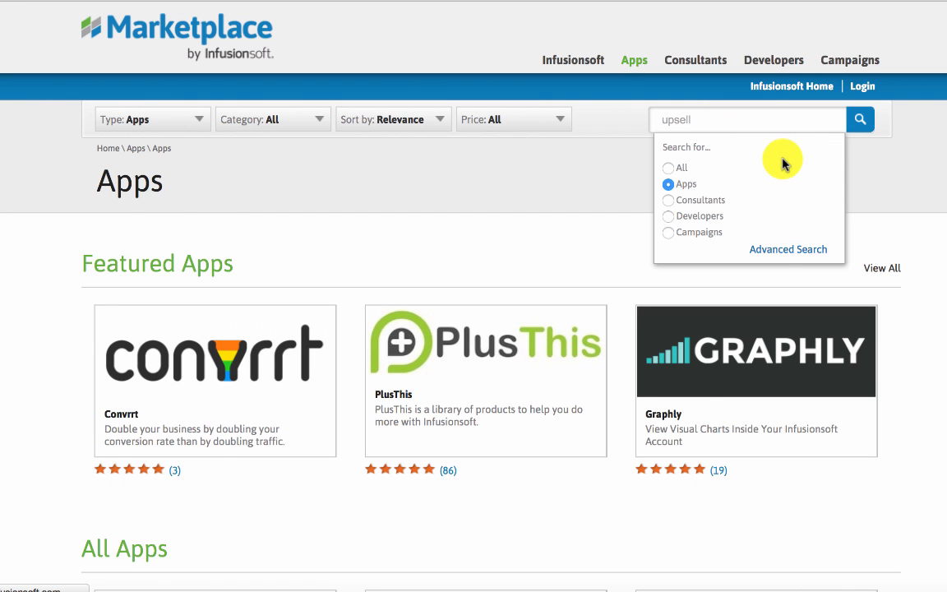
Search the Marketplace apps for "upsell" and look through the results.
key("Return")
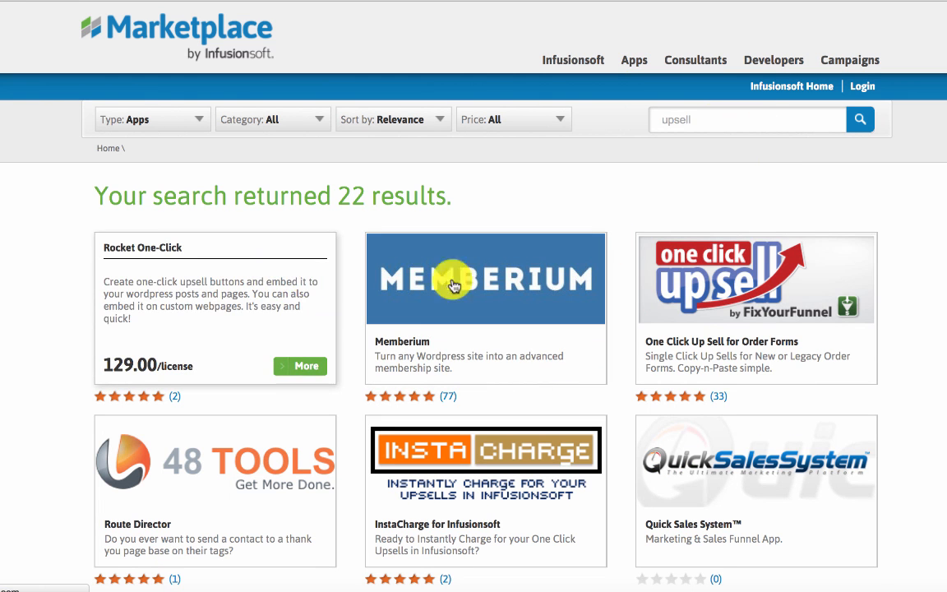
scroll(661, 288, "down", 3)
scroll(662, 290, "up", 3)
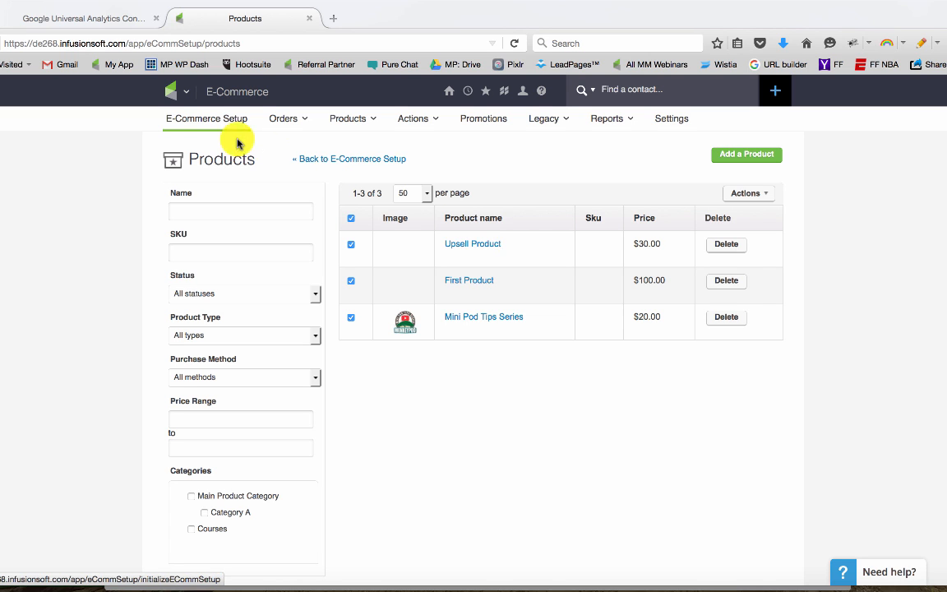
Start a new cart payment plan from E-Commerce Setup and name it "Upsell Payment Plan".
left_click(221, 120)
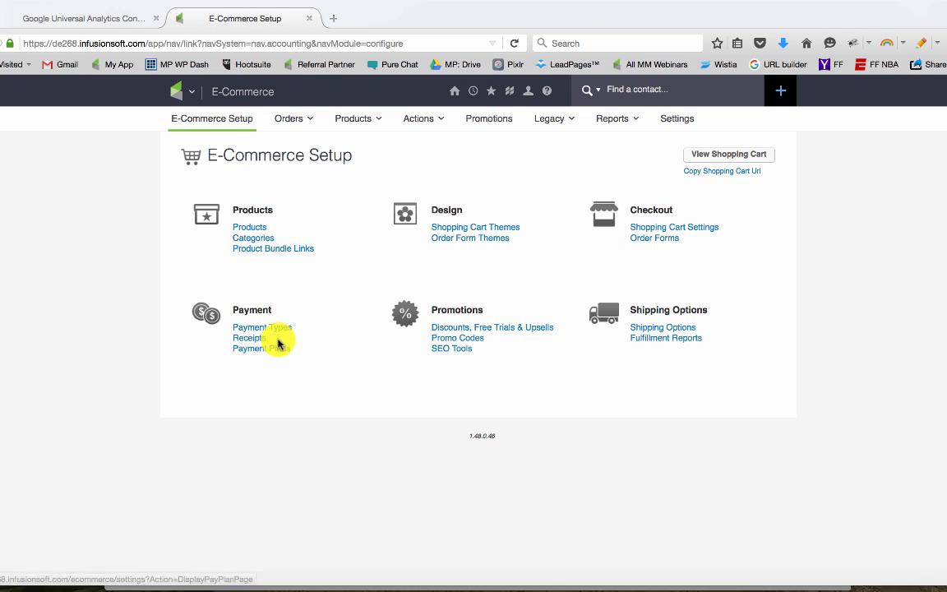
left_click(279, 349)
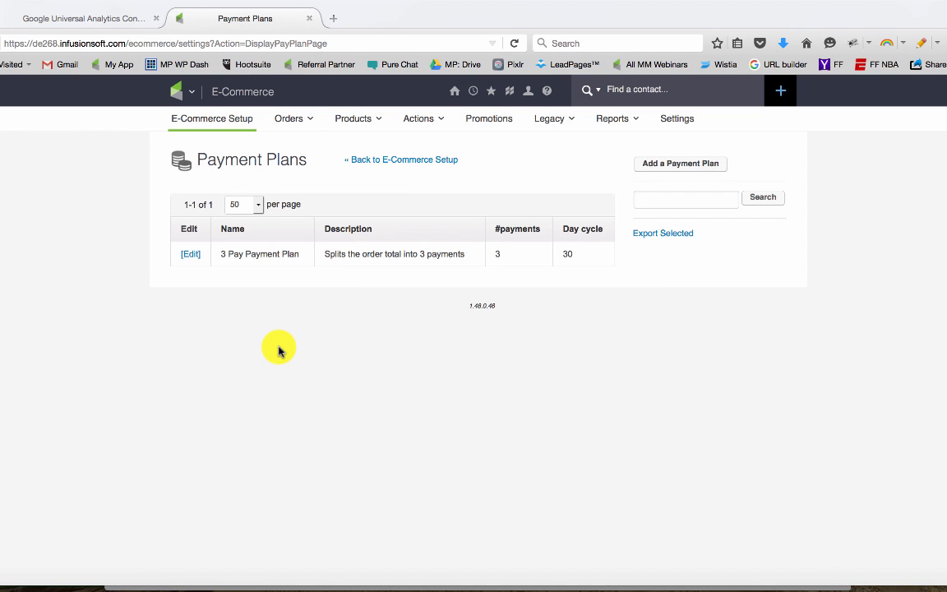
left_click(655, 172)
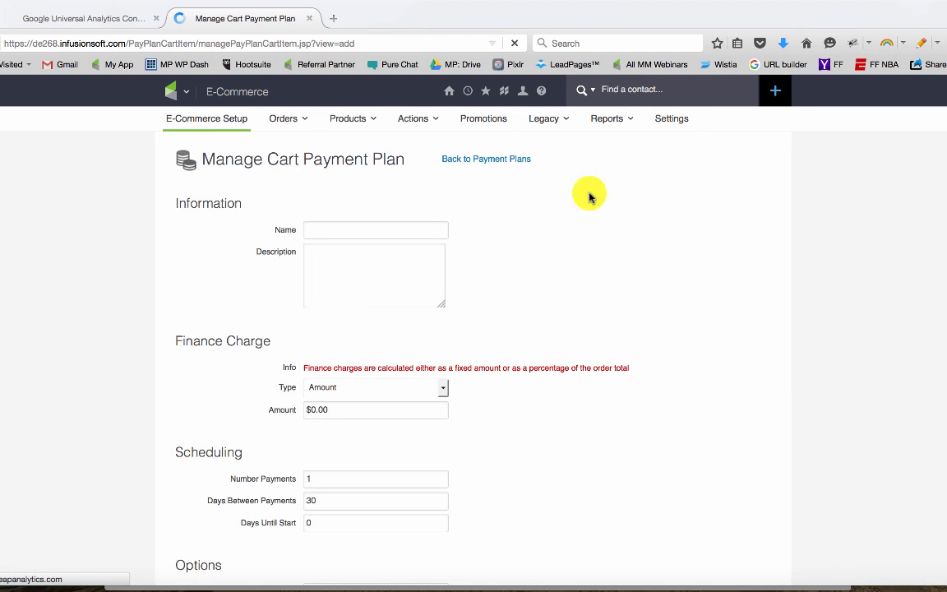
left_click(376, 226)
type("Upse")
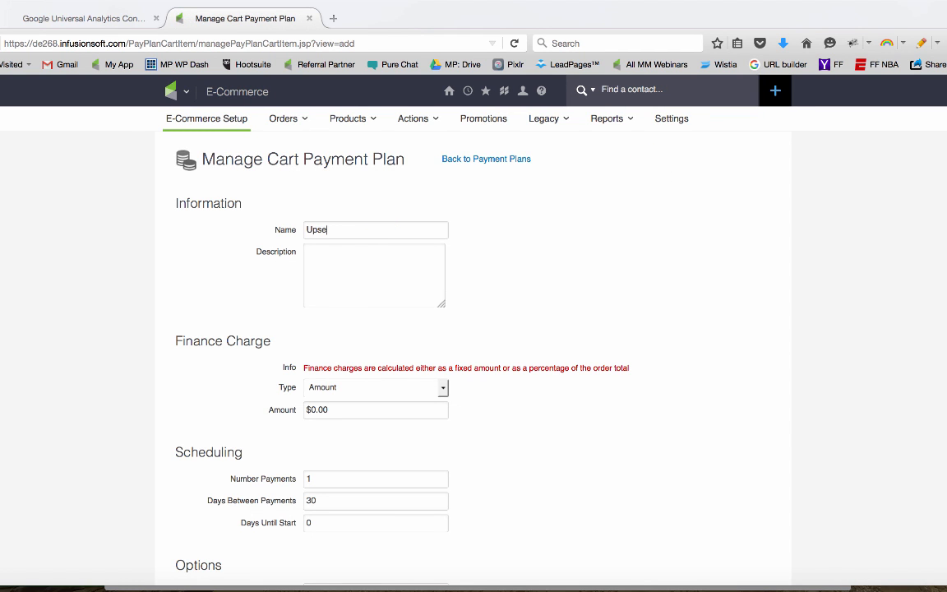
type("ll Payment Plan")
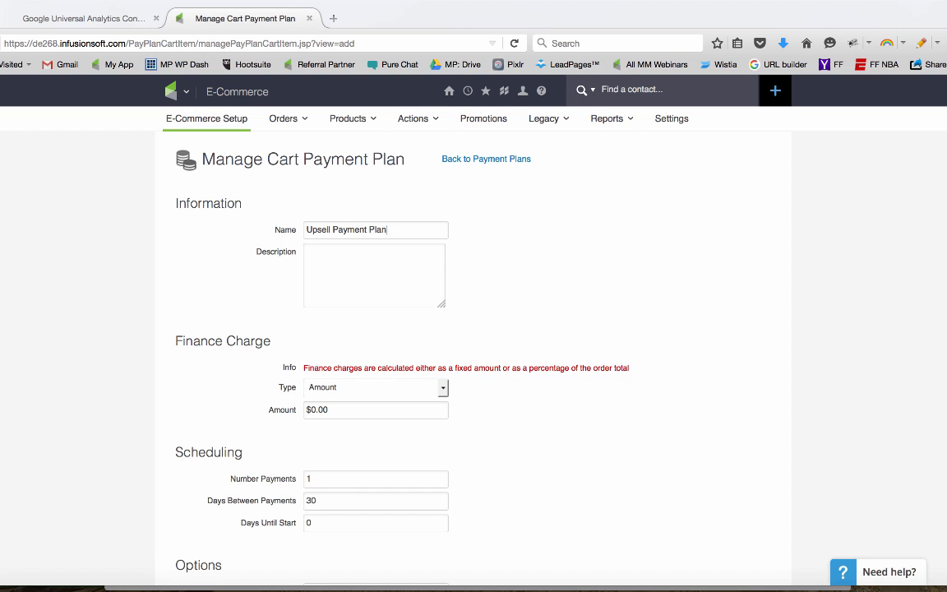
Set the payment plan's merchant account to Infusionsoft Payments and save the plan.
scroll(456, 330, "down", 3)
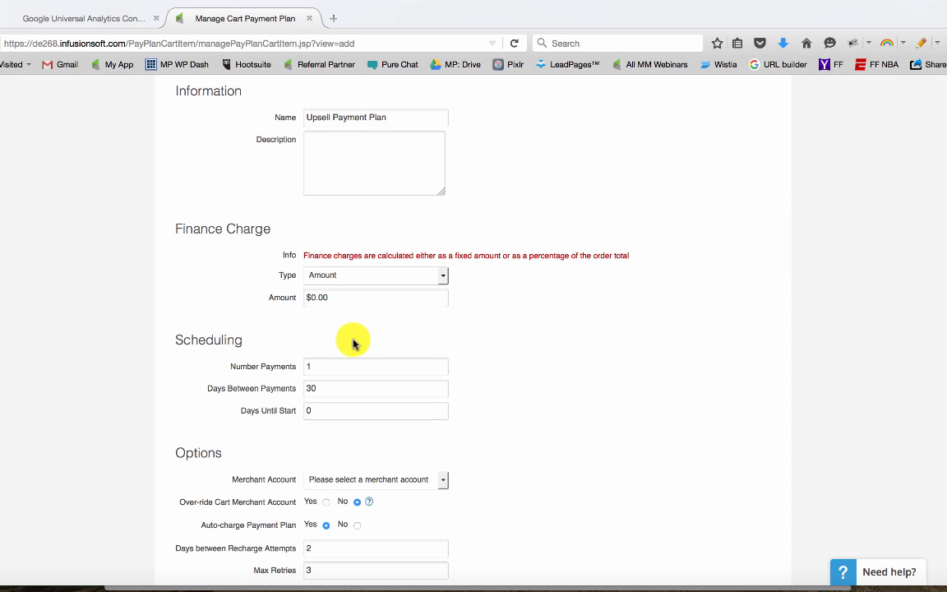
scroll(354, 342, "down", 2)
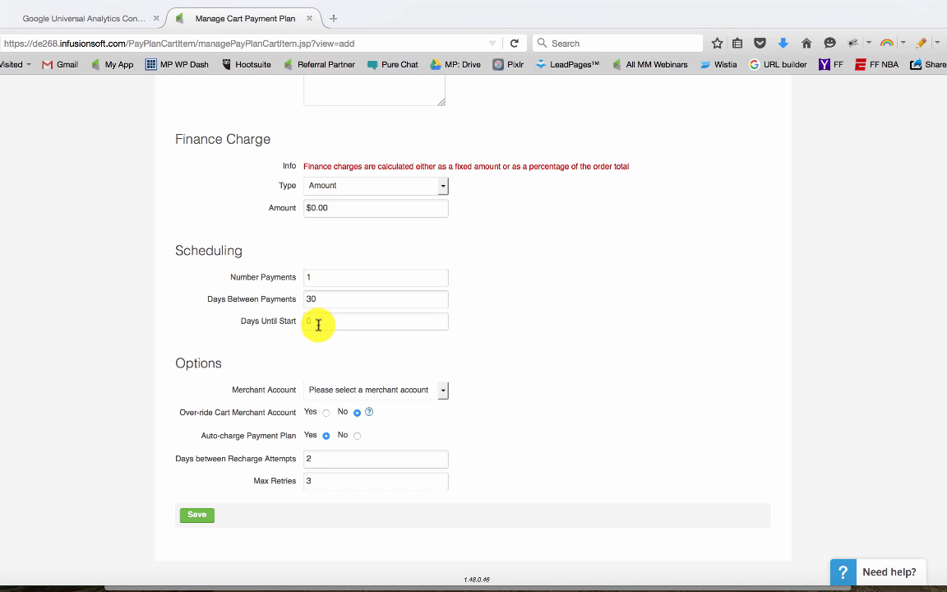
left_click(352, 388)
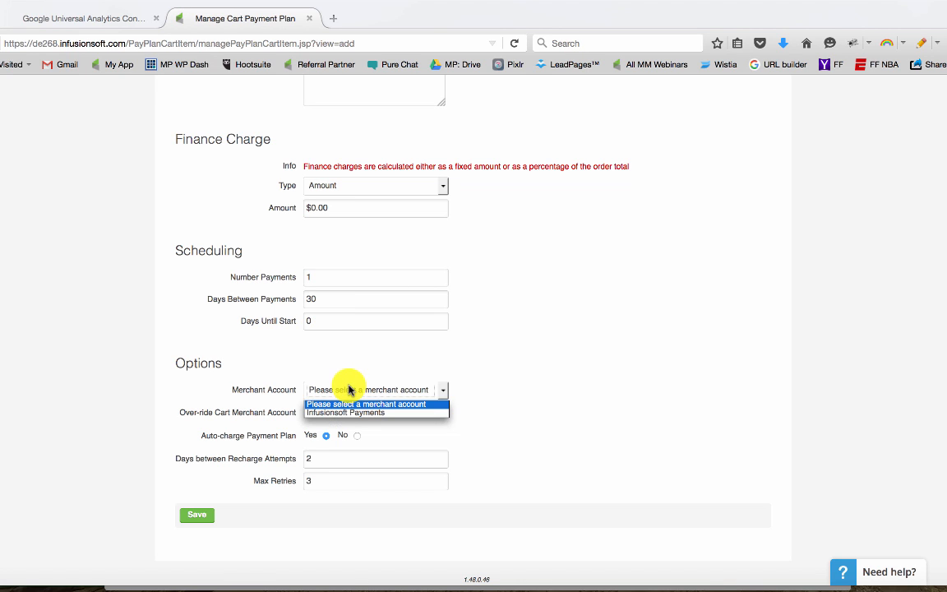
left_click(351, 413)
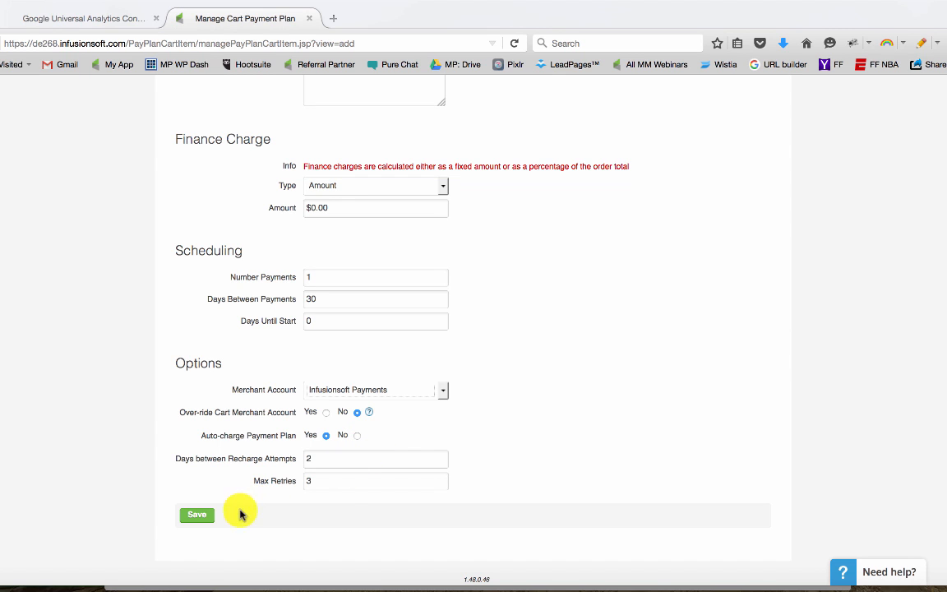
left_click(205, 518)
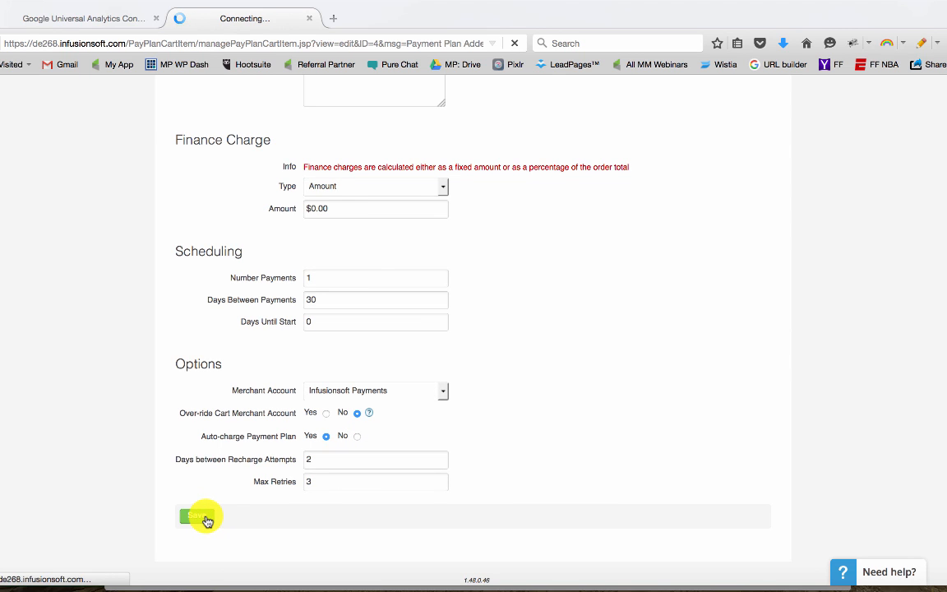
Add a date range criterion to the payment plan from 11-14-2015 to 11-30-2015 and save it.
scroll(464, 430, "down", 5)
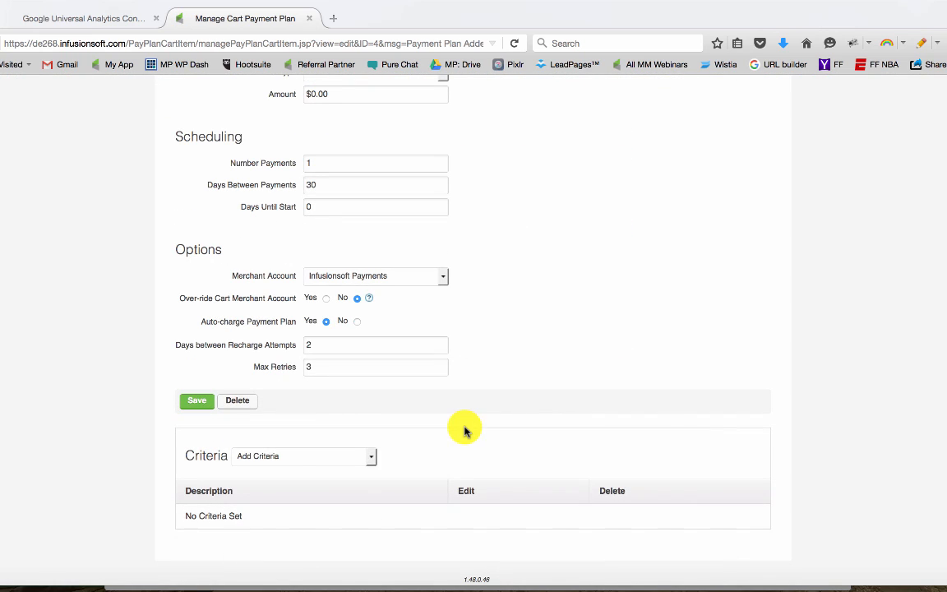
left_click(344, 458)
left_click(345, 479)
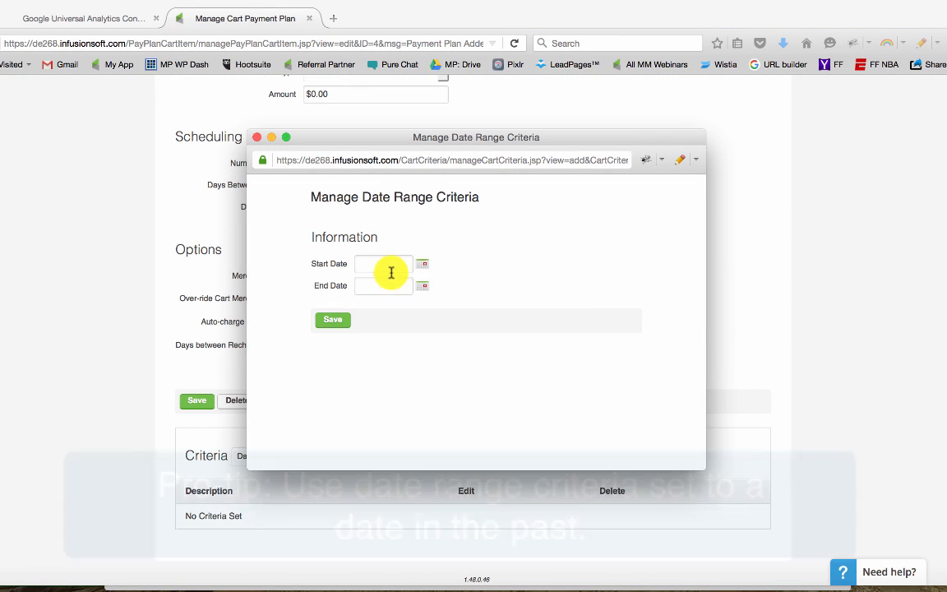
double_click(390, 267)
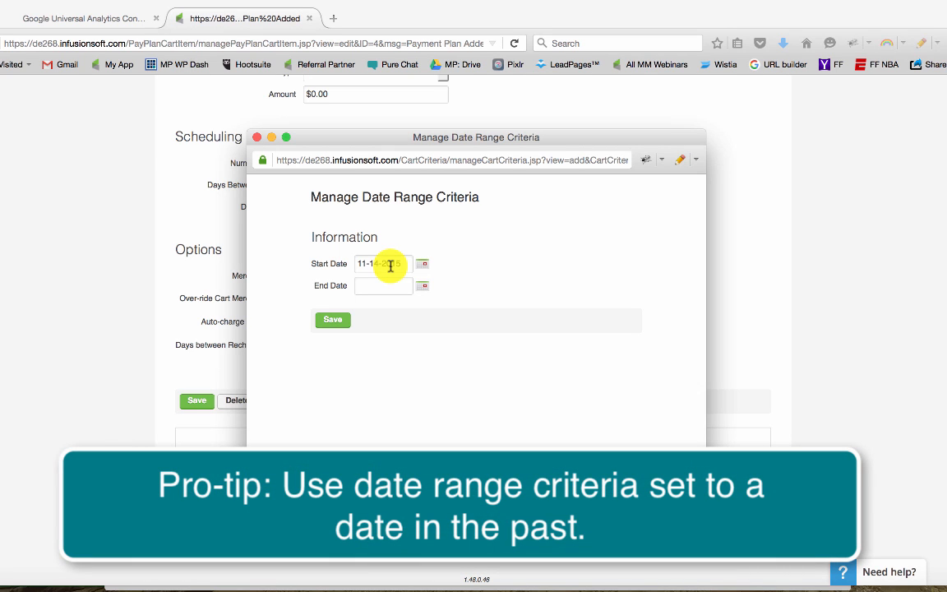
left_click(390, 285)
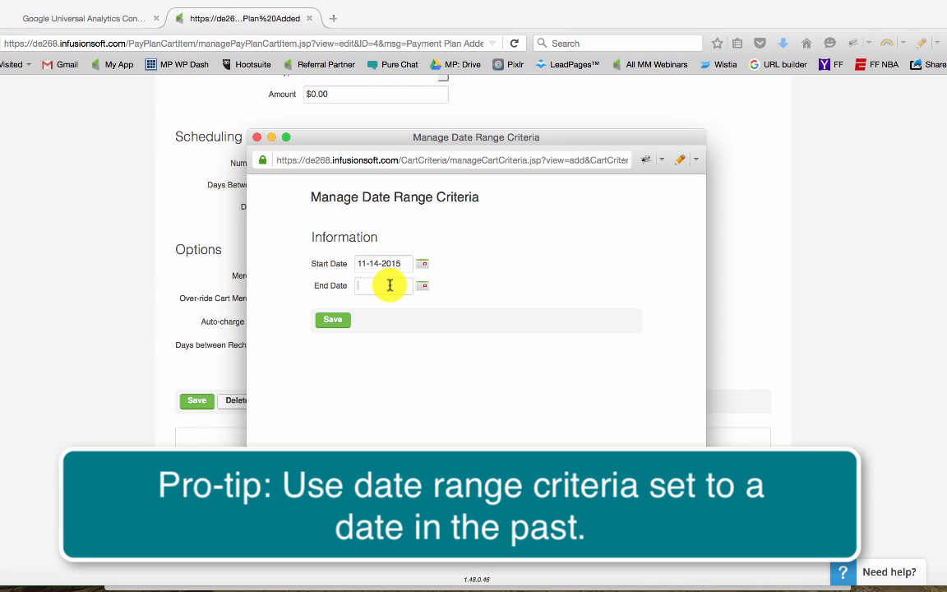
type("11-30-2015")
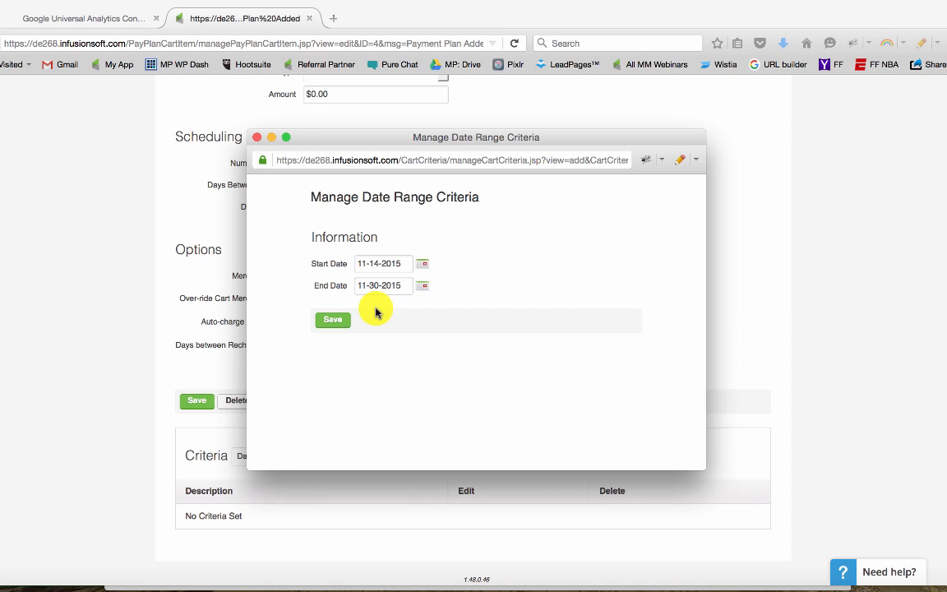
left_click(343, 323)
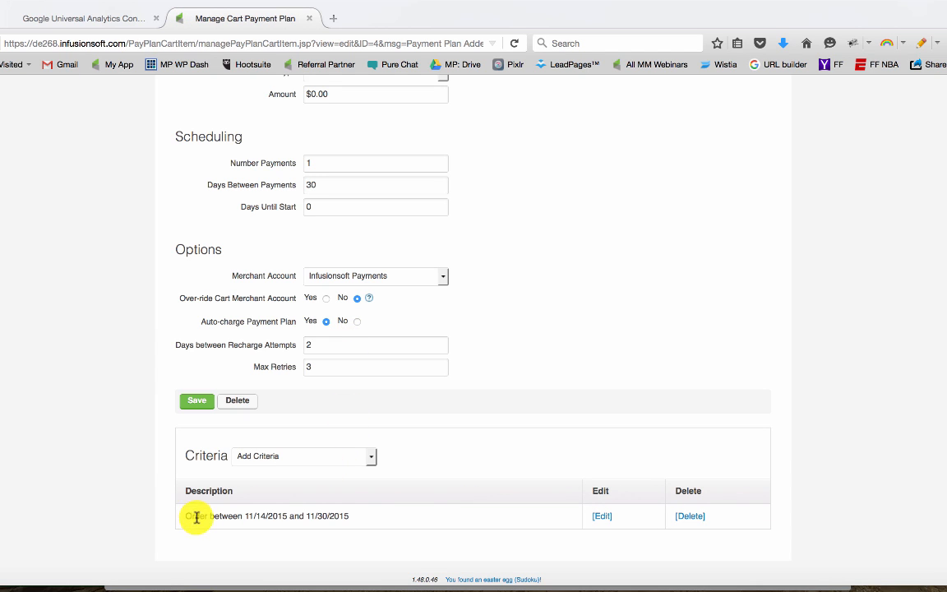
Review the payment plan's criterion and settings, save the plan, and return to the list of payment plans.
left_click_drag(349, 517, 248, 516)
left_click(247, 516)
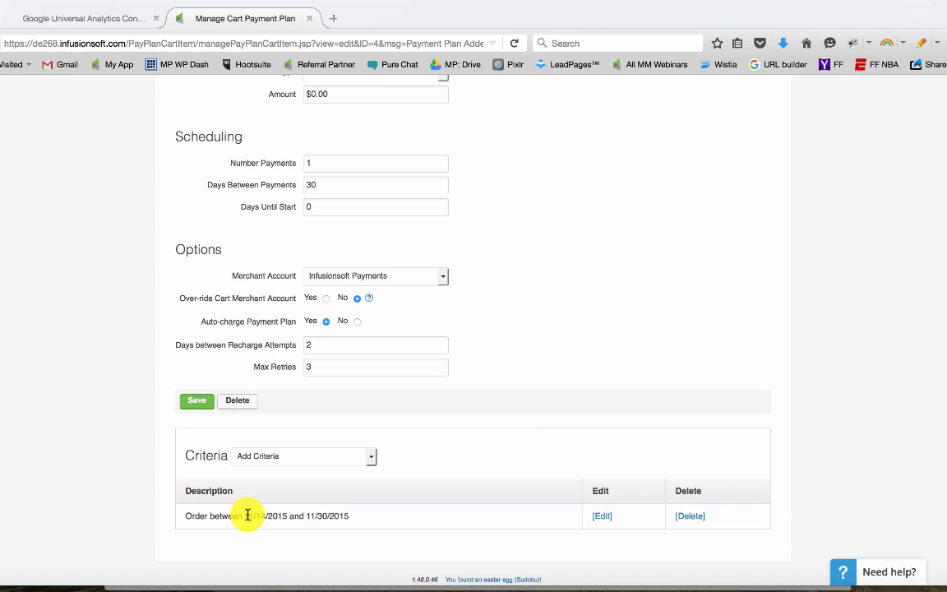
scroll(277, 338, "up", 2)
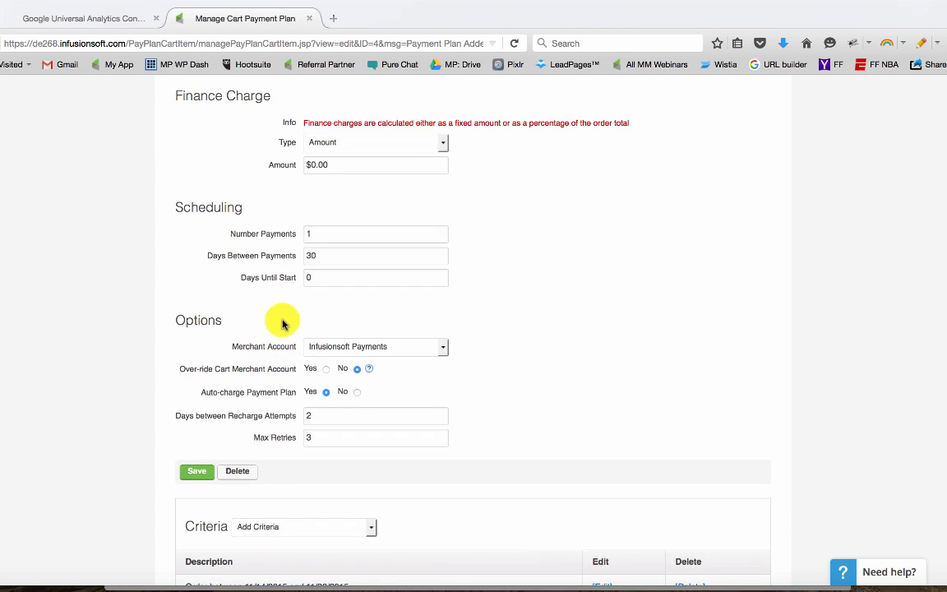
scroll(321, 238, "down", 2)
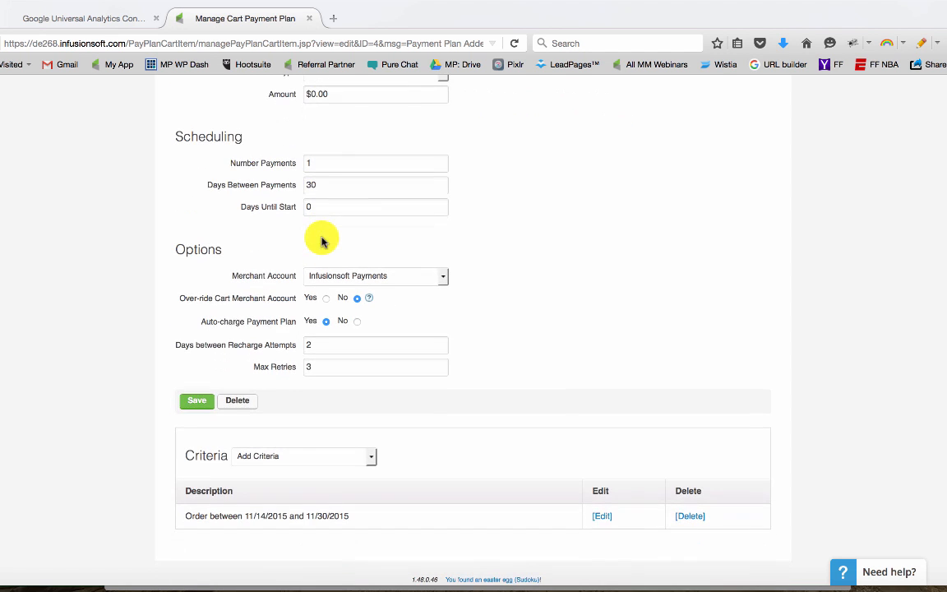
left_click(197, 403)
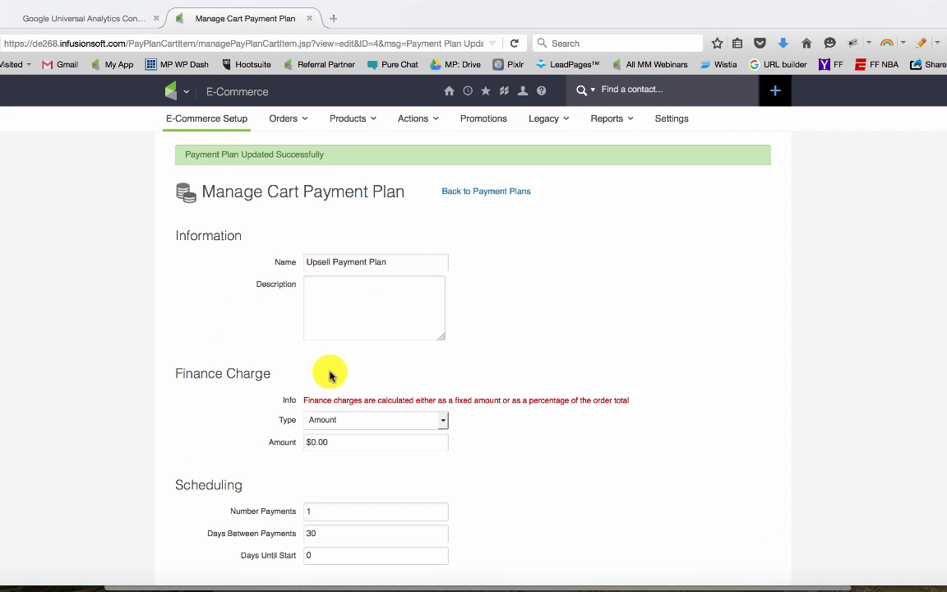
left_click(463, 194)
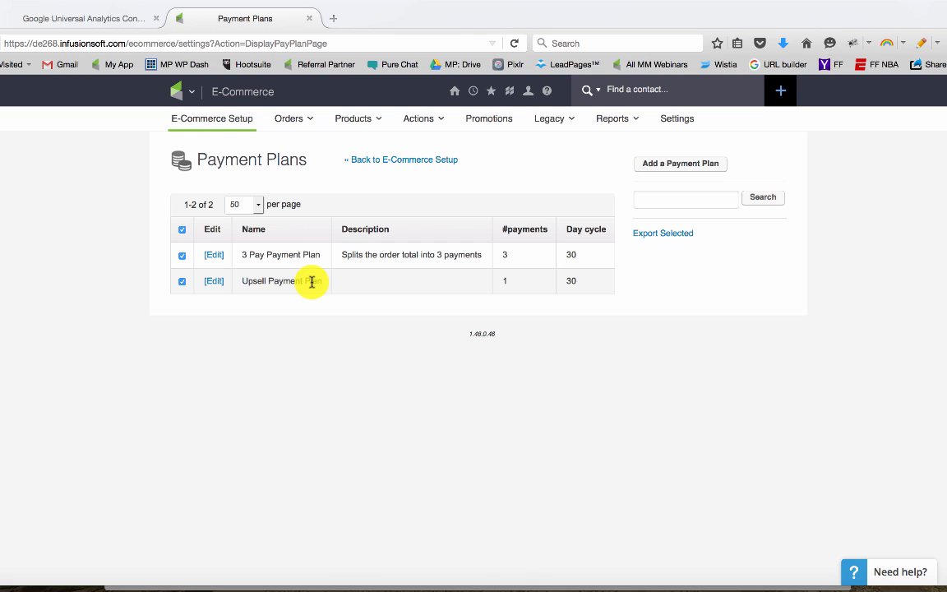
Start adding a new action set from the Action Sets page in the Marketing settings.
mouse_move(190, 88)
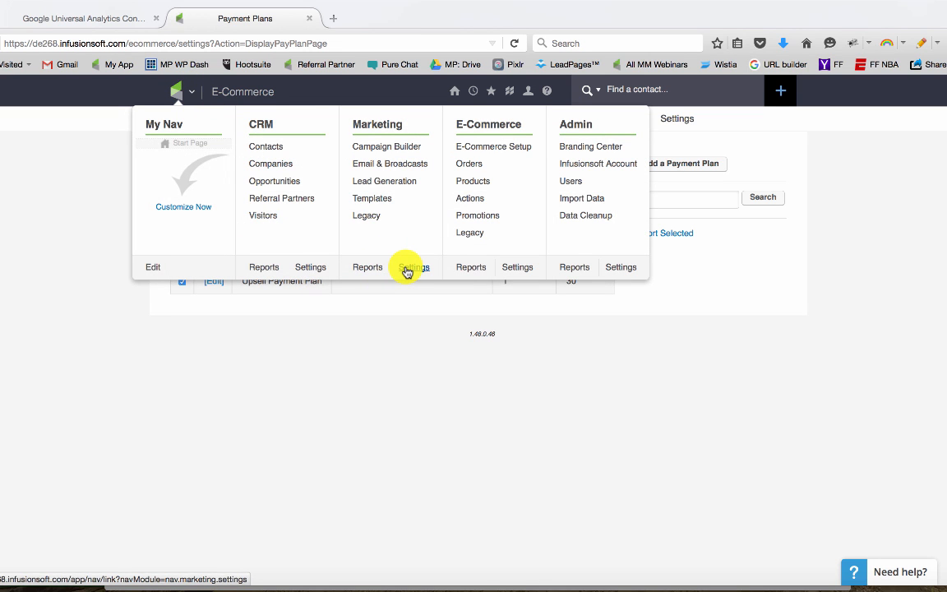
left_click(406, 272)
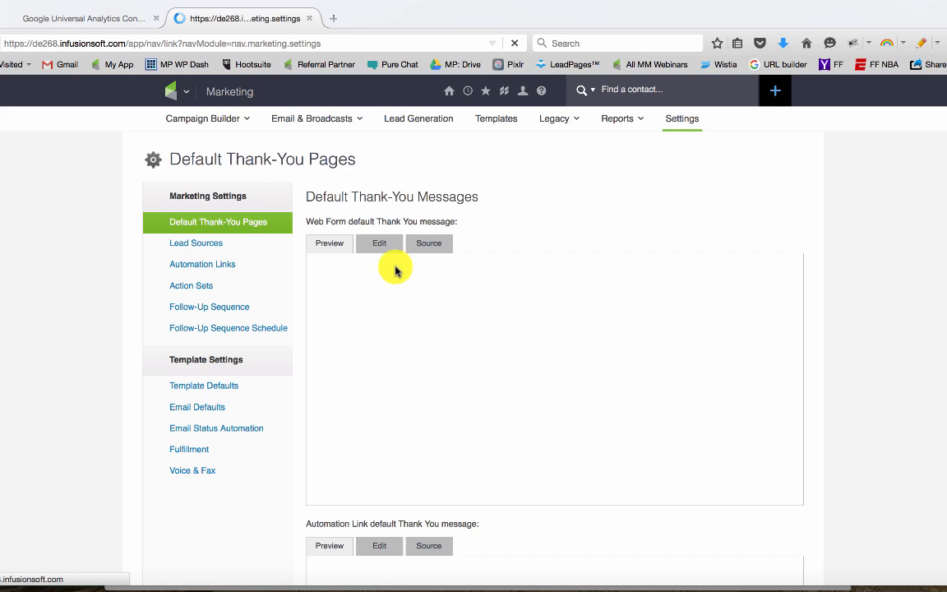
left_click(210, 290)
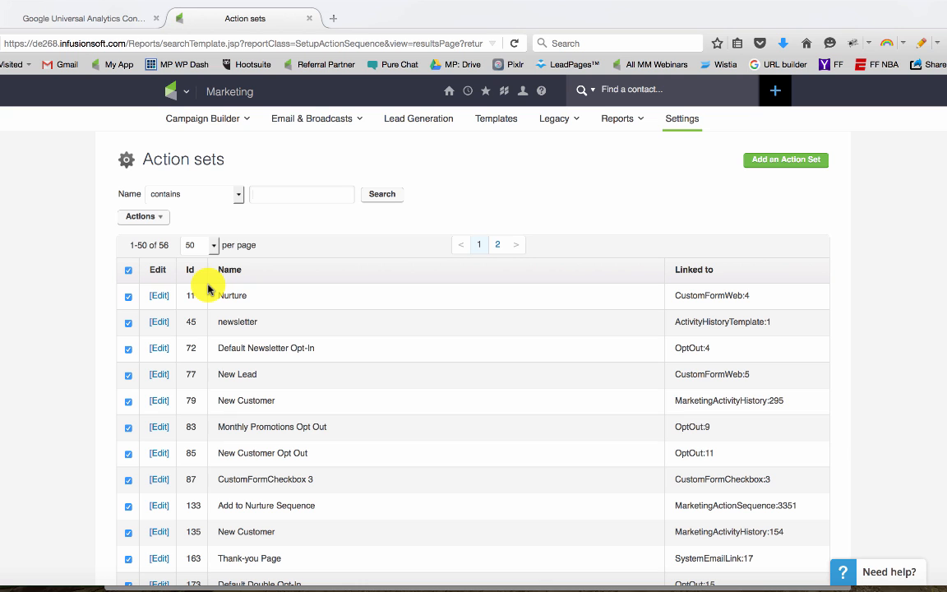
left_click(763, 165)
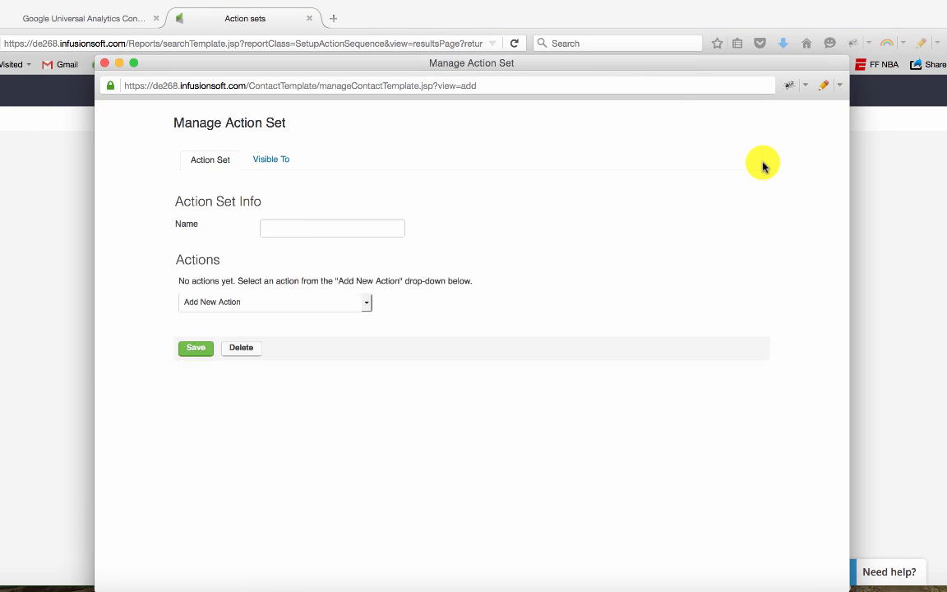
left_click_drag(616, 71, 613, 41)
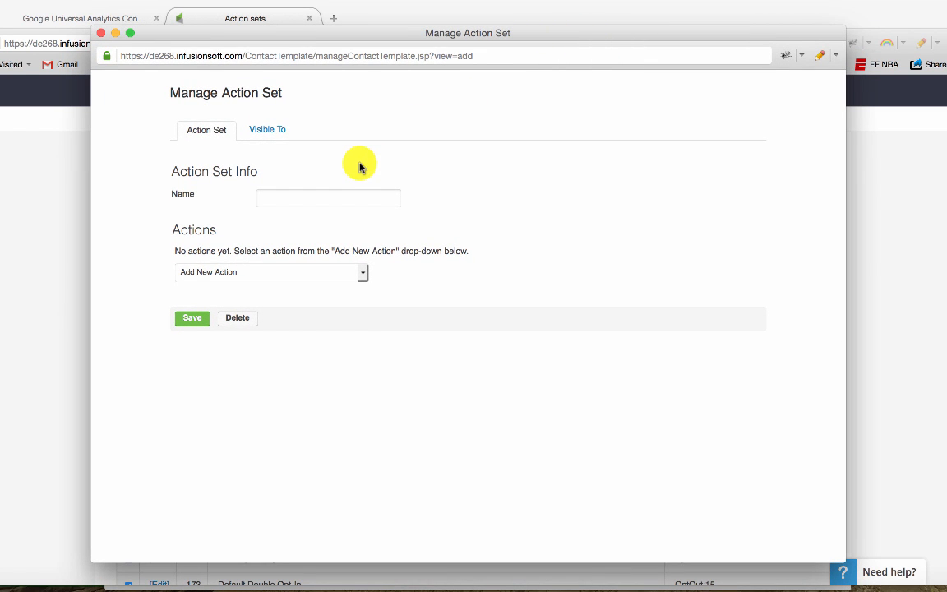
Name the new action set "Upsell Order Creation".
left_click(334, 193)
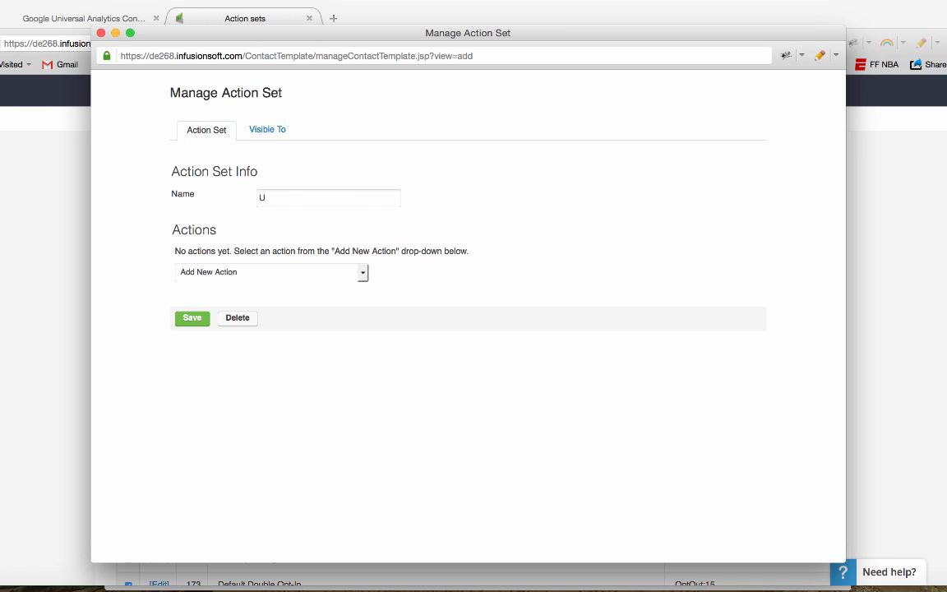
type("Upsell Order ")
type("Cretaion")
key("BackSpace")
key("BackSpace")
key("BackSpace")
key("BackSpace")
type("ation")
Add a Create an Order action to the action set and save it so the order details can be customized.
left_click(332, 272)
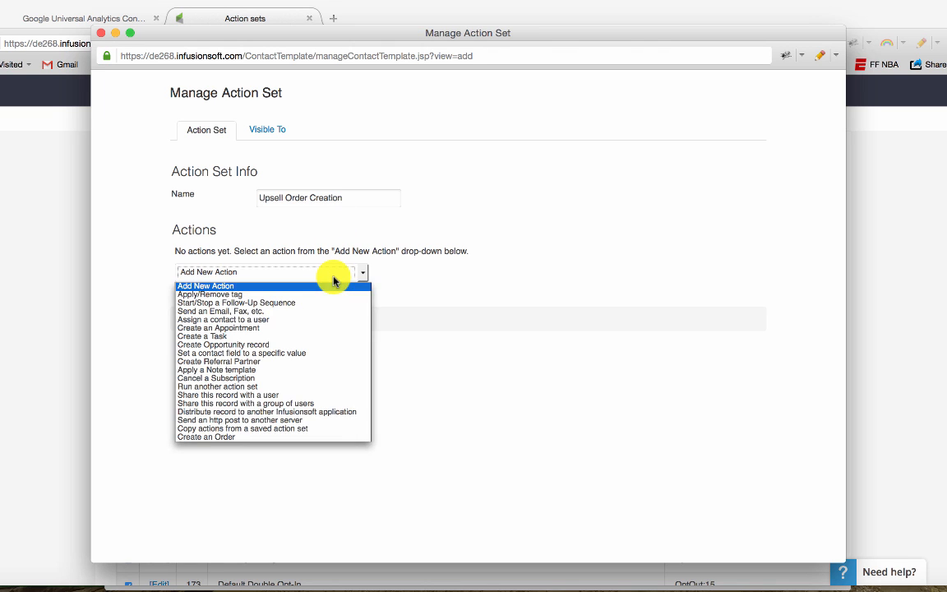
left_click(306, 437)
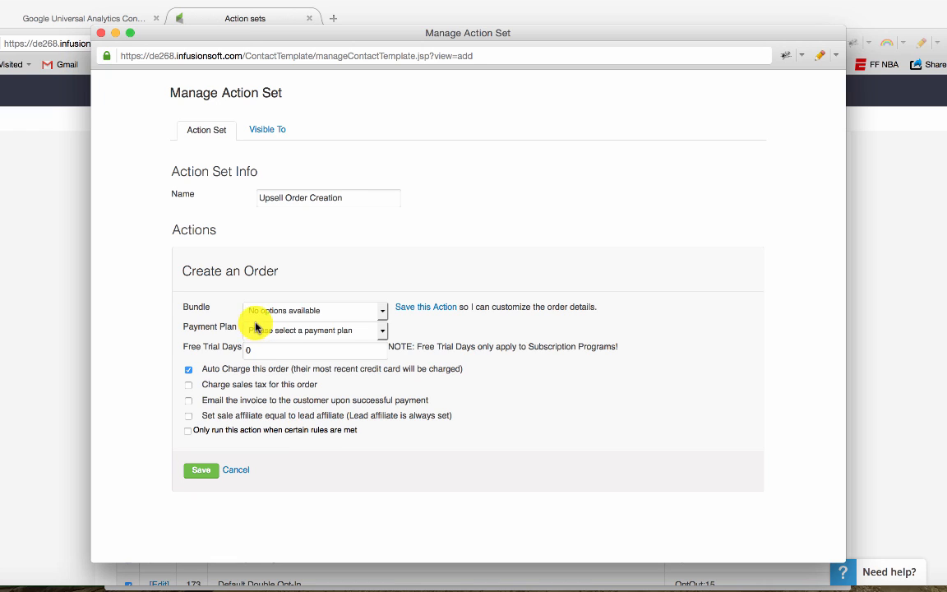
left_click(417, 309)
scroll(417, 309, "down", 4)
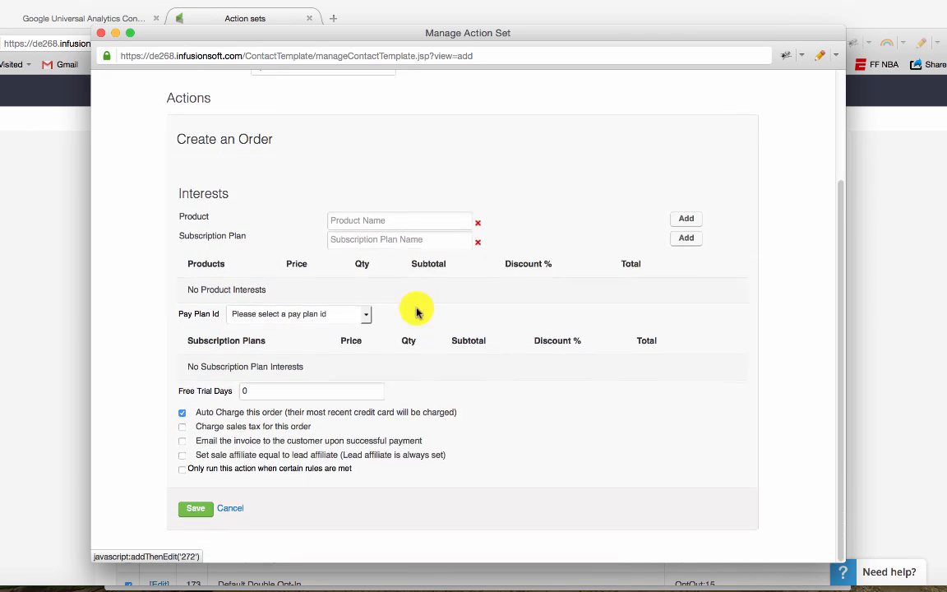
Add Upsell Product to the Create an Order action's product interests.
left_click(398, 220)
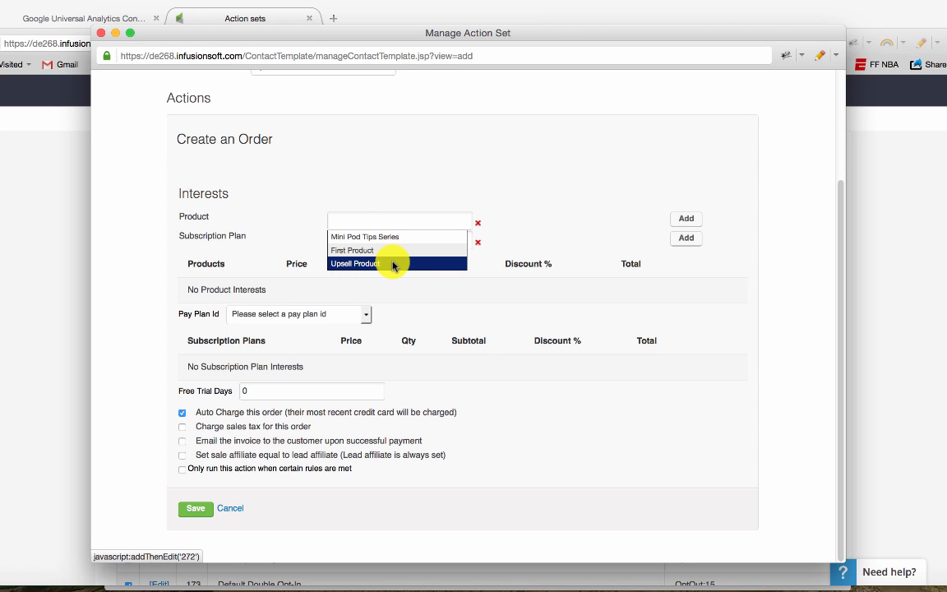
left_click(391, 264)
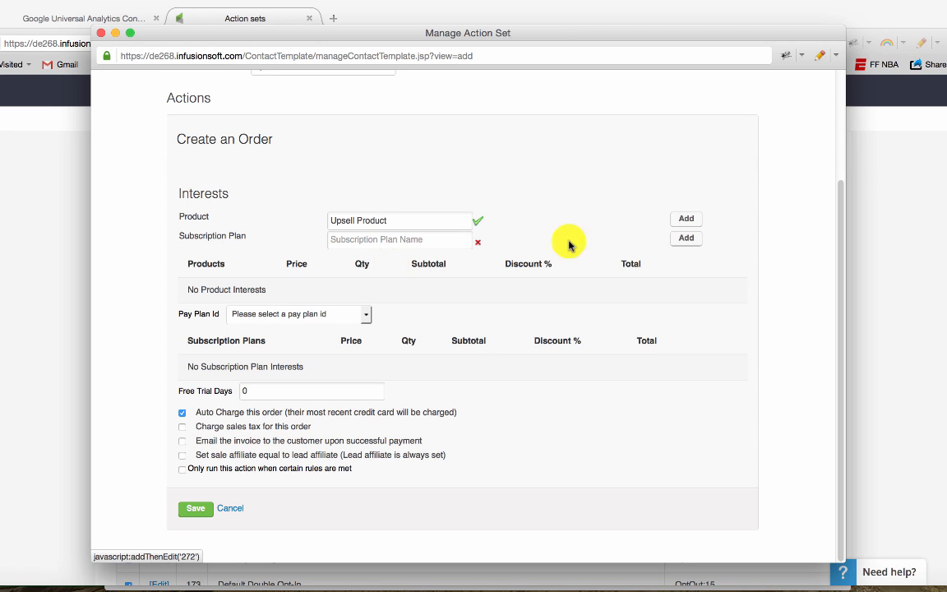
left_click(684, 219)
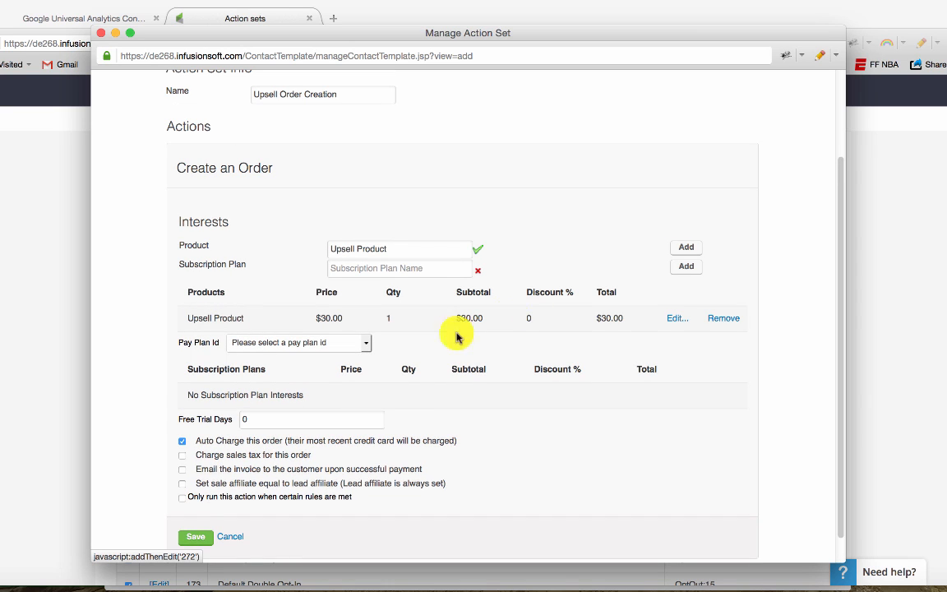
Assign Upsell Payment Plan as the order's pay plan, then save the Create an Order action and the action set.
left_click(363, 344)
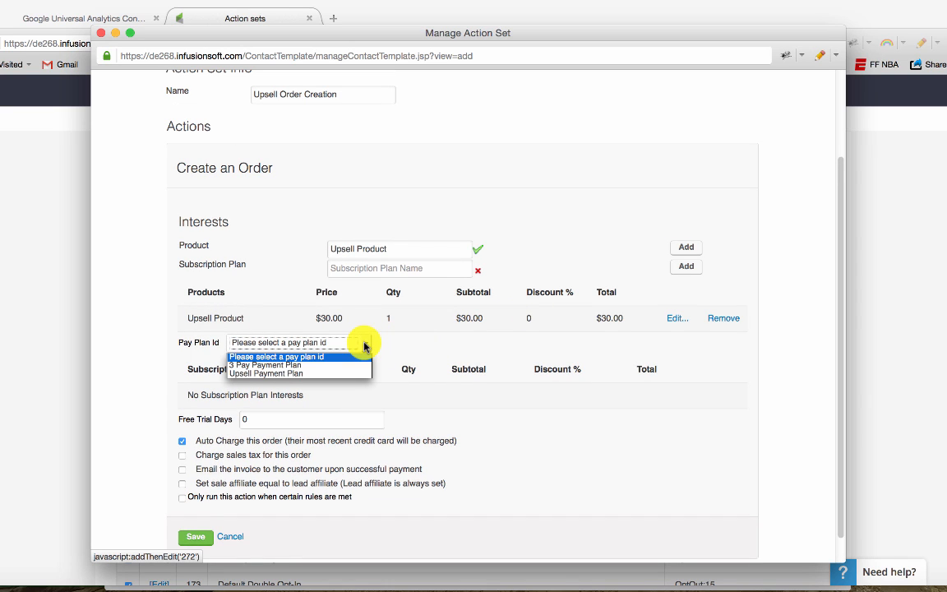
left_click(337, 374)
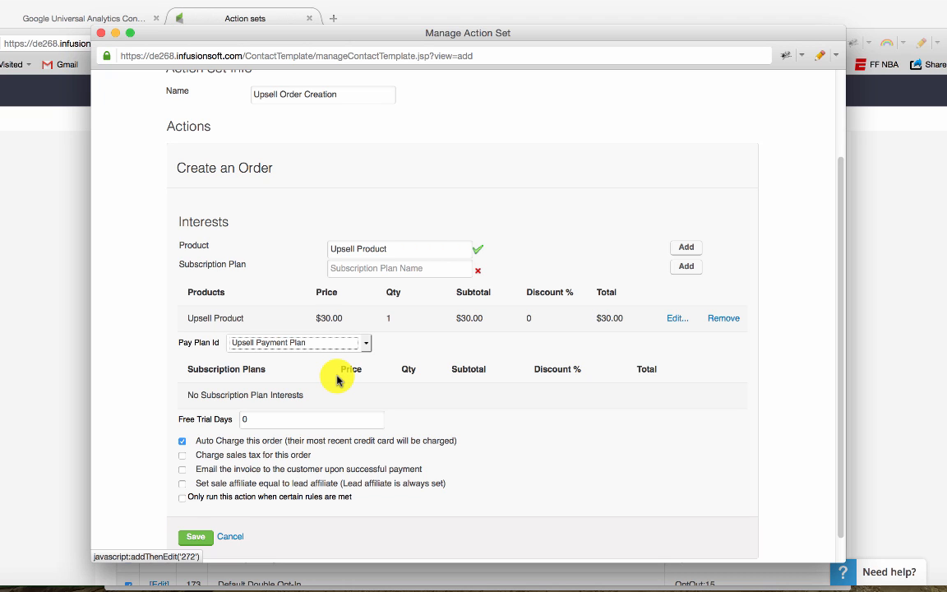
scroll(337, 379, "down", 1)
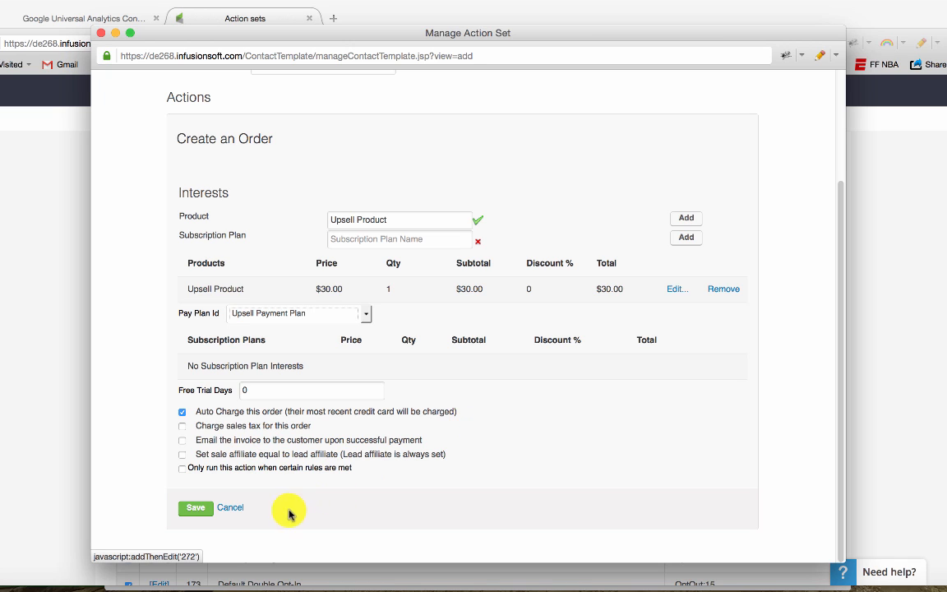
left_click(196, 508)
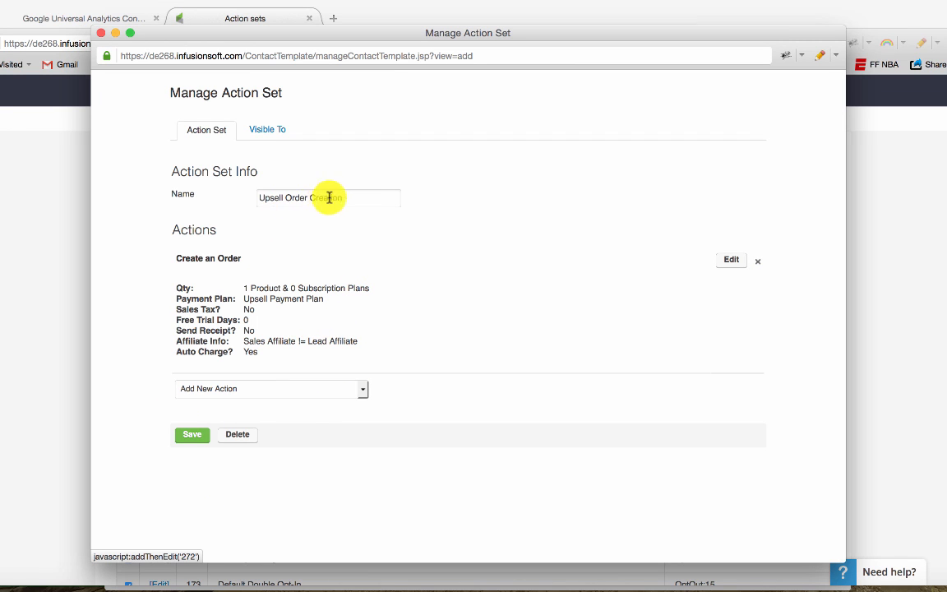
left_click(220, 392)
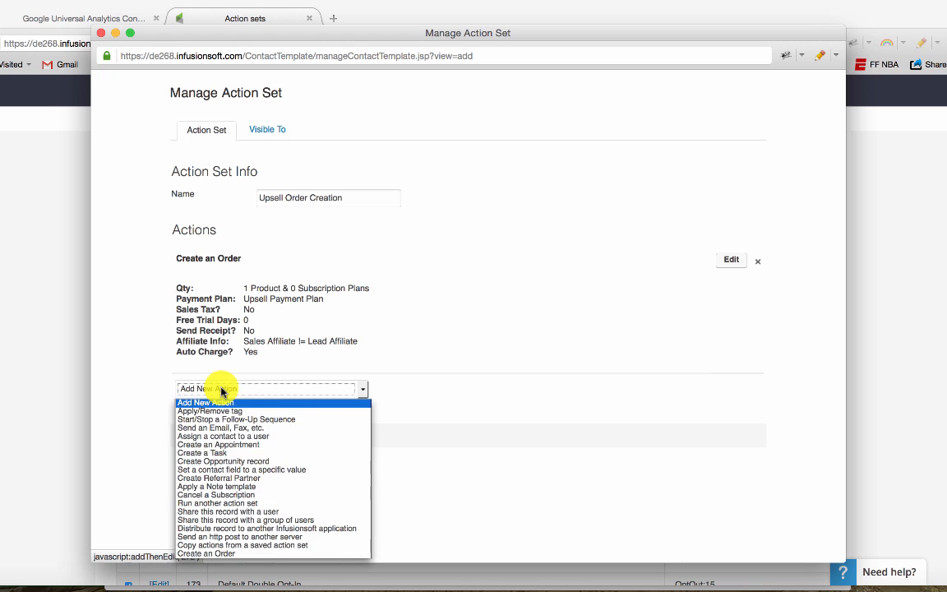
left_click(408, 389)
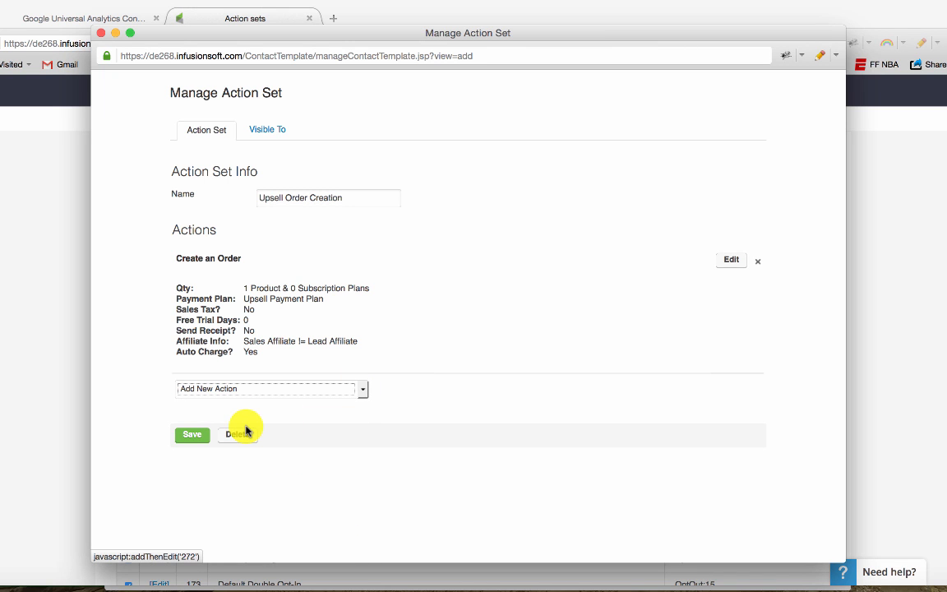
left_click(194, 436)
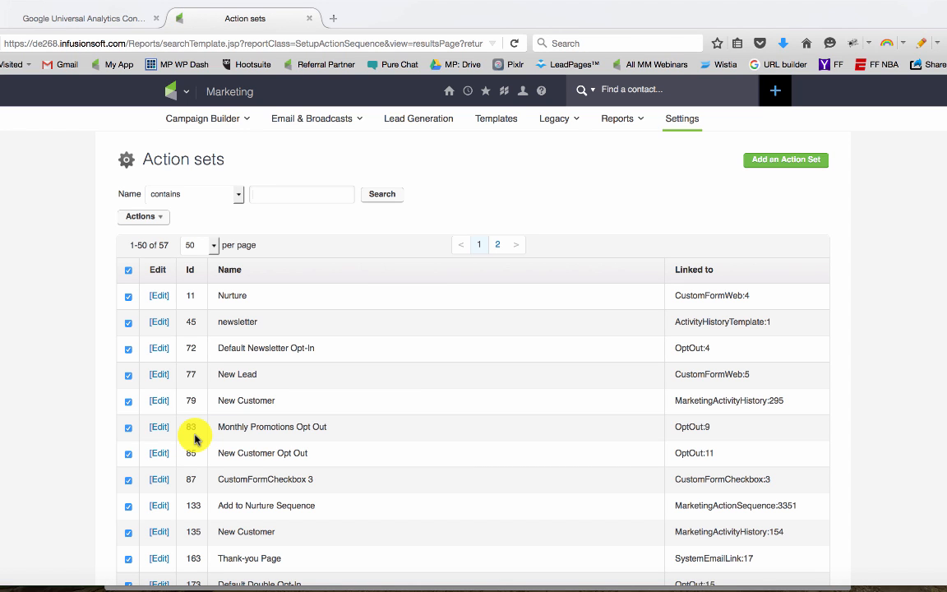
Create a new campaign named "Upsell Blog Post" in the Campaign Builder.
mouse_move(171, 90)
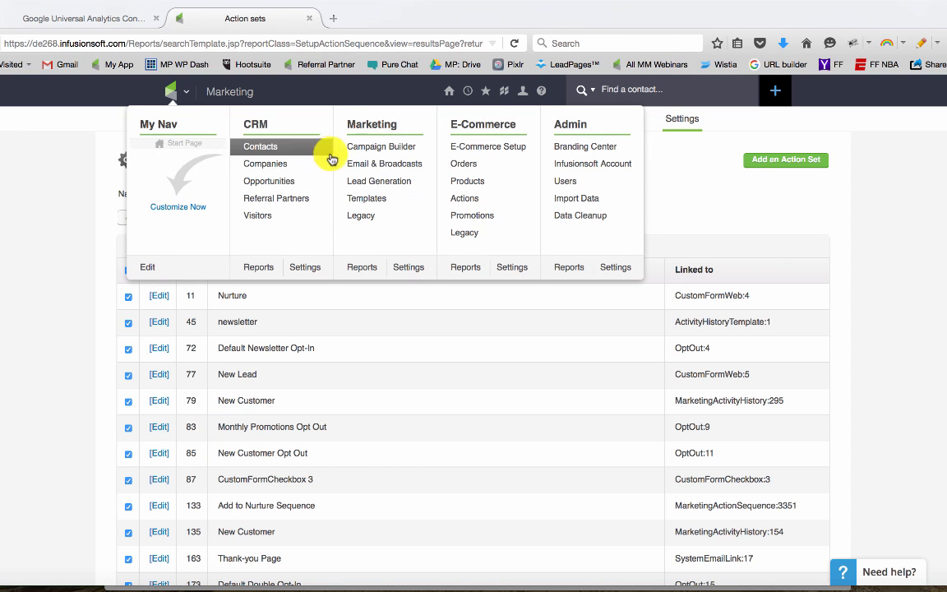
left_click(362, 148)
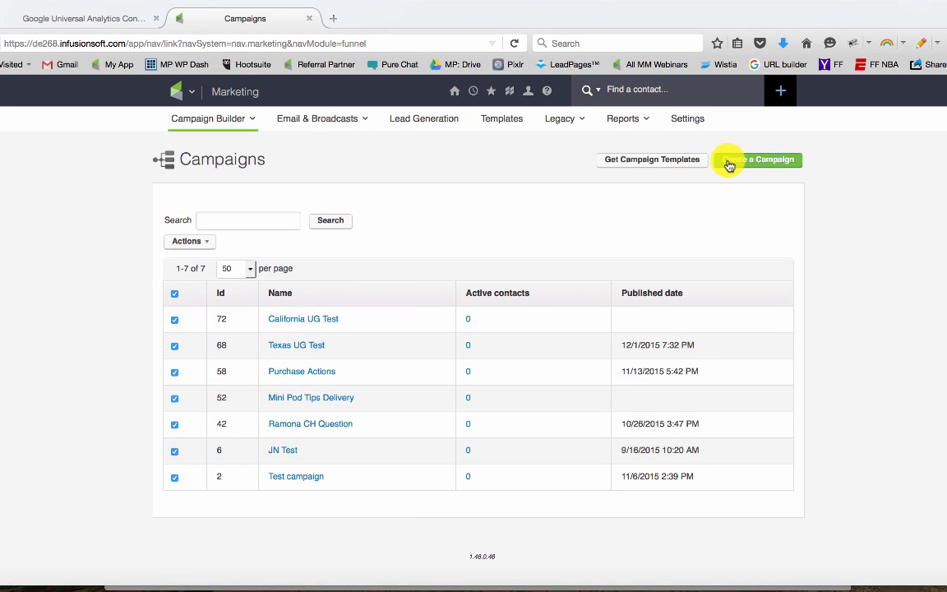
left_click(727, 164)
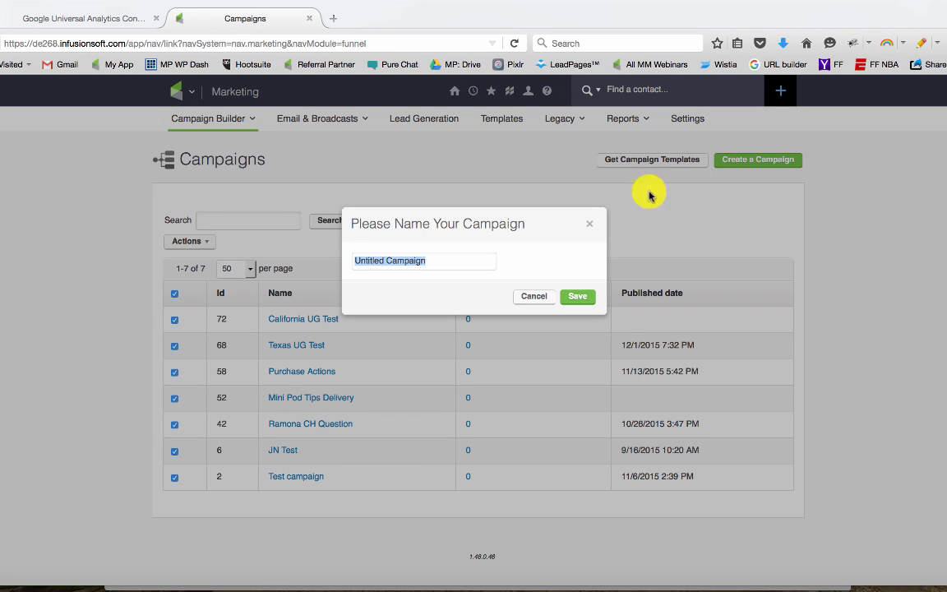
type("Upsell Blog Post")
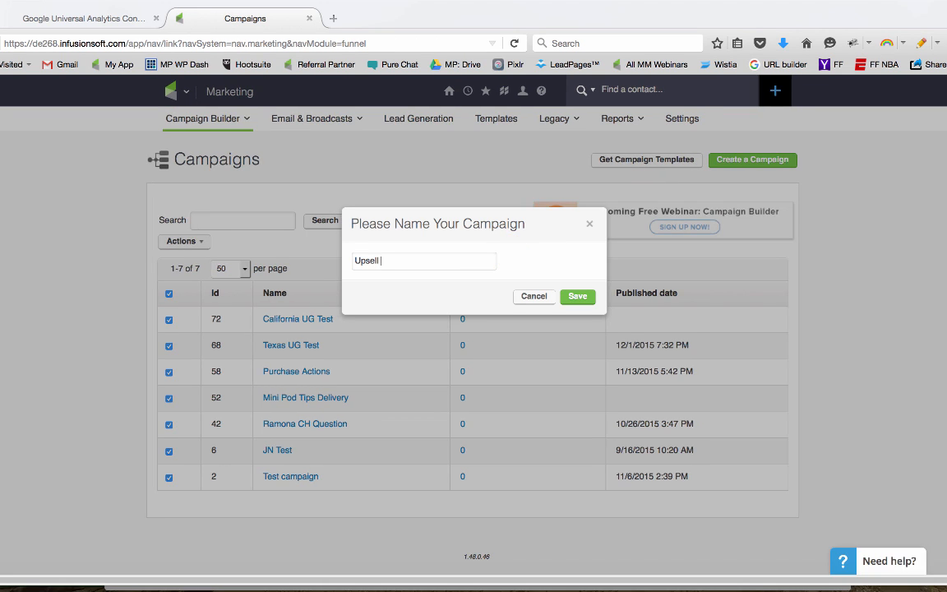
left_click(576, 296)
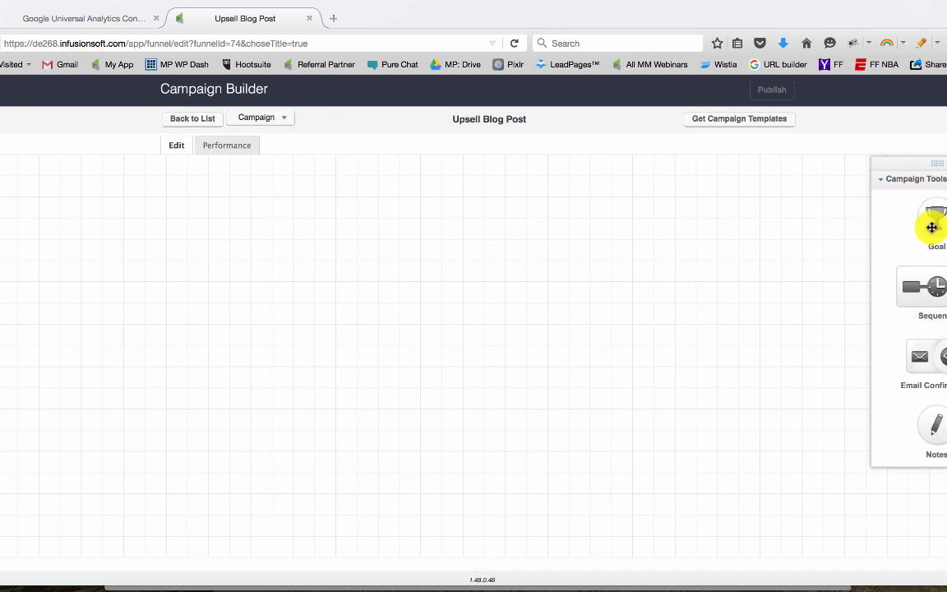
Add a landing page goal named "Upsell Offer Page" to the campaign canvas.
left_click_drag(935, 218, 218, 237)
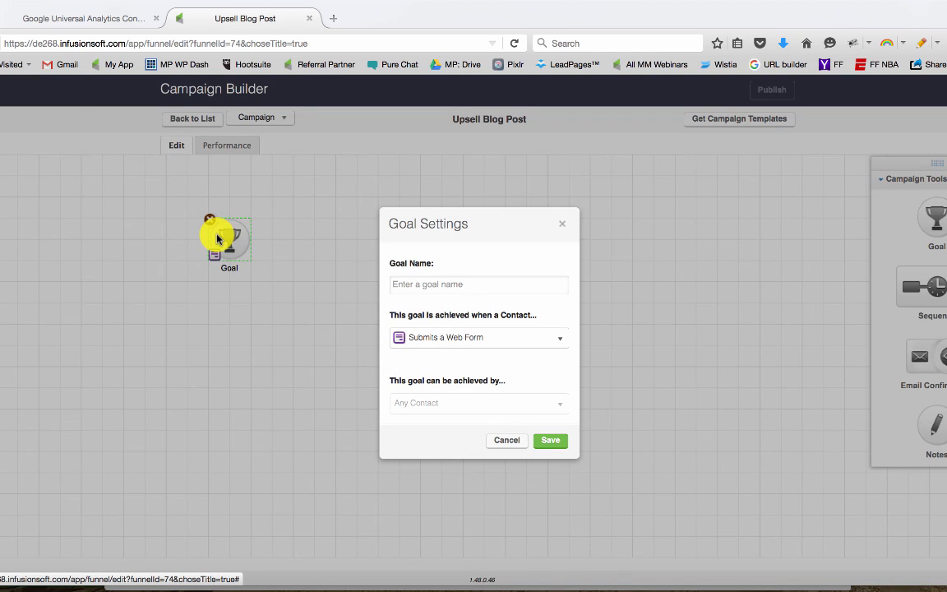
left_click(405, 282)
type("U")
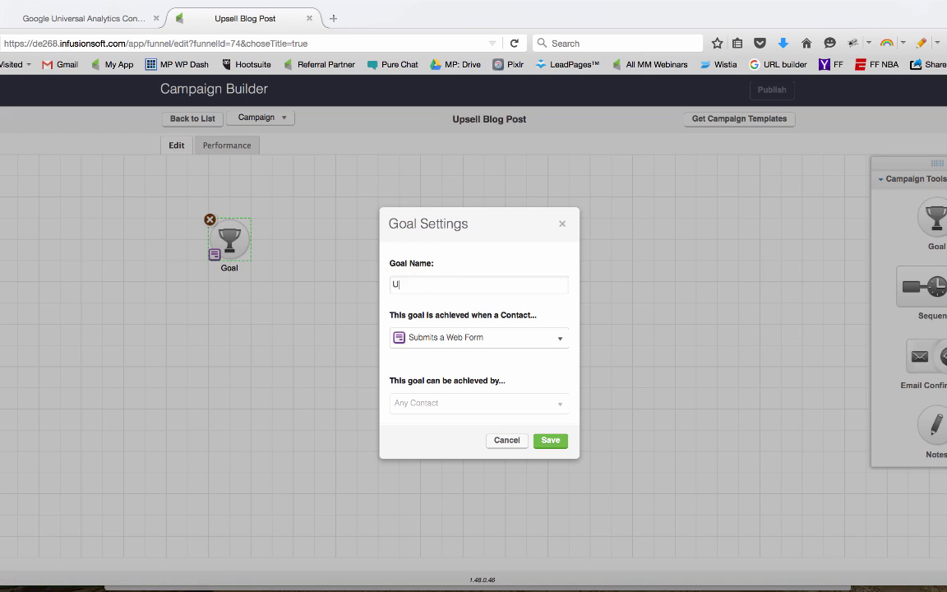
type("psell Offer Page")
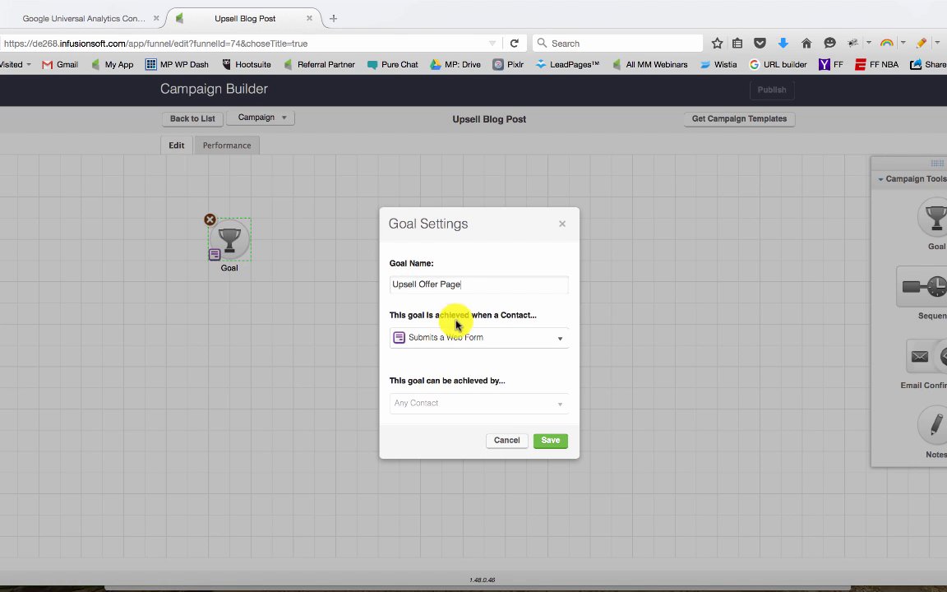
left_click(474, 338)
left_click(473, 409)
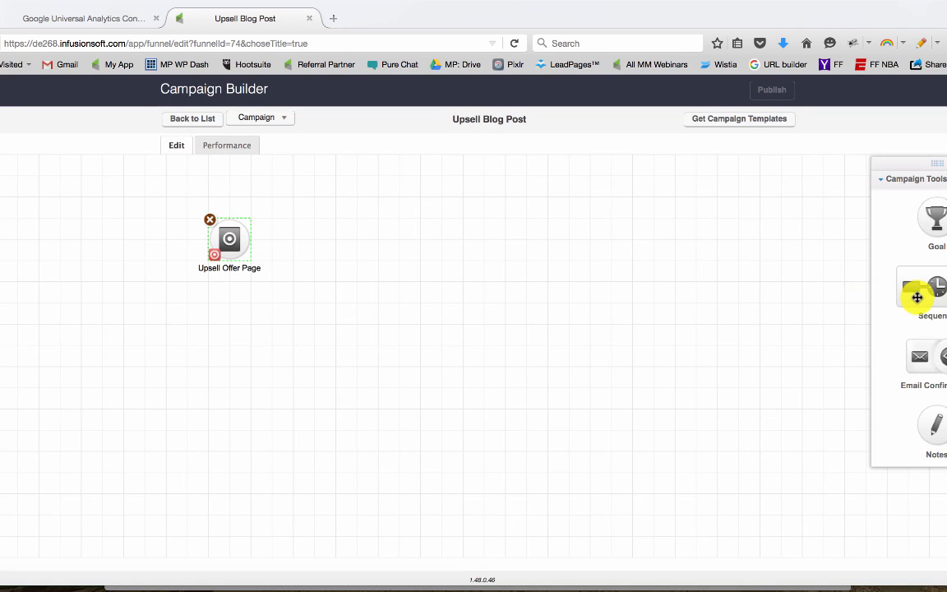
Add a sequence beside the Upsell Offer Page goal, connect the goal to it, and name it "Create Upsell Order".
left_click_drag(915, 296, 365, 226)
left_click_drag(244, 243, 373, 243)
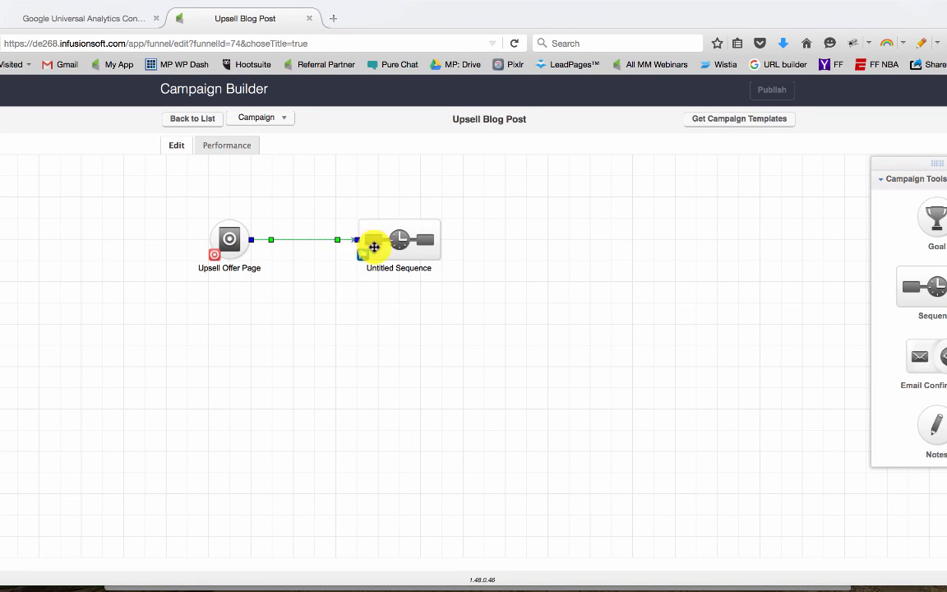
left_click(387, 268)
type("Create ")
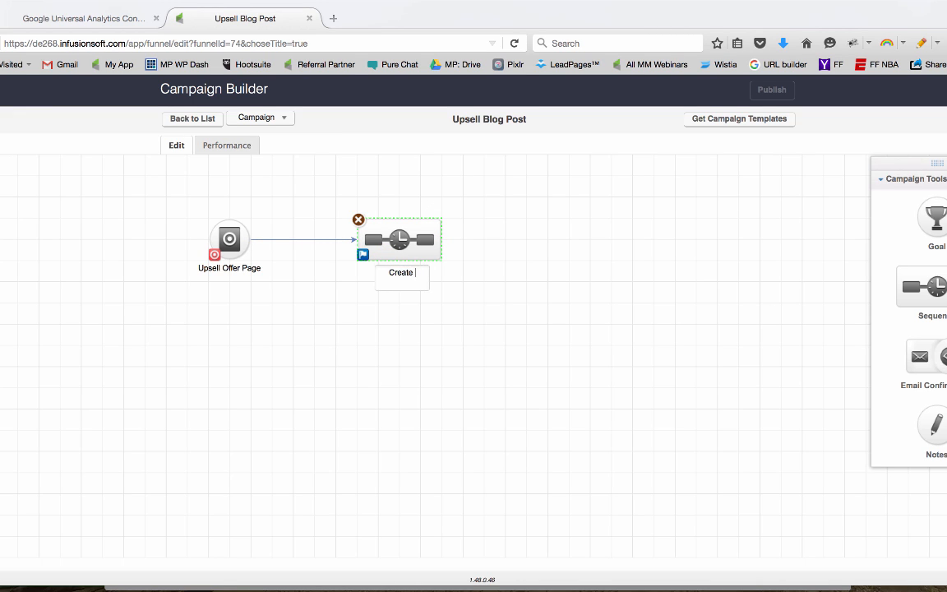
type("Upsell Order")
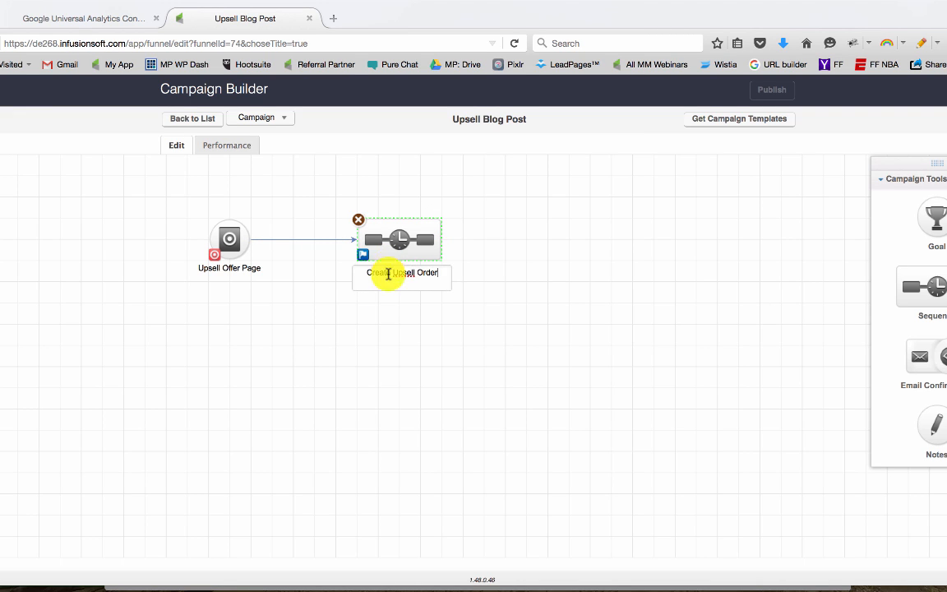
key("Return")
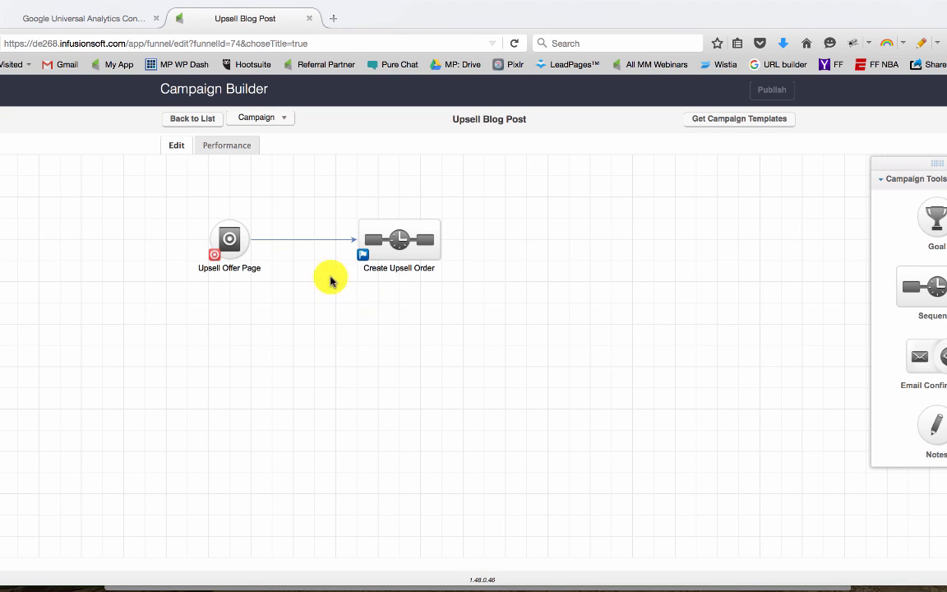
left_click_drag(168, 176, 503, 296)
left_click(554, 332)
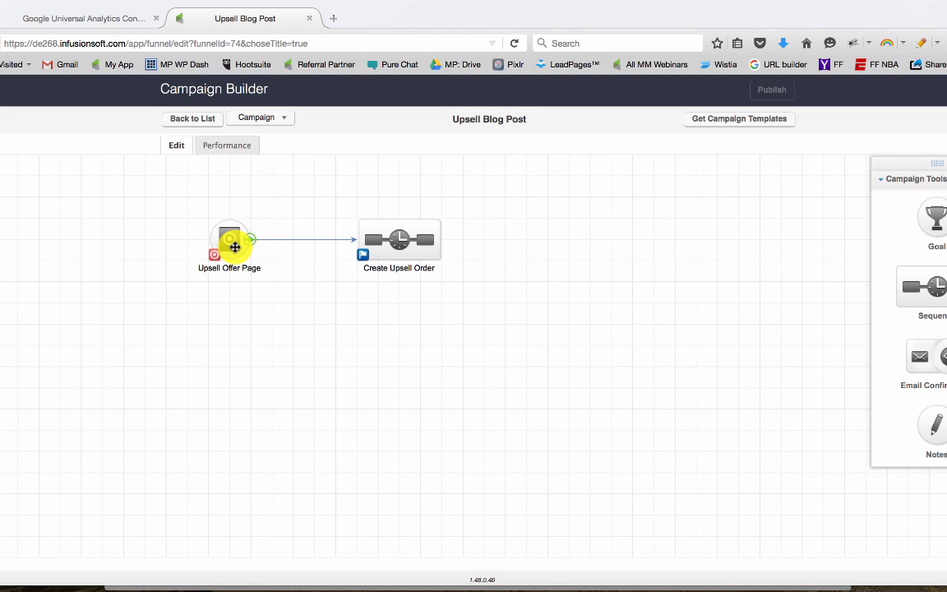
Open the Upsell Offer Page landing page and delete the name, email and phone fields from its form.
double_click(235, 246)
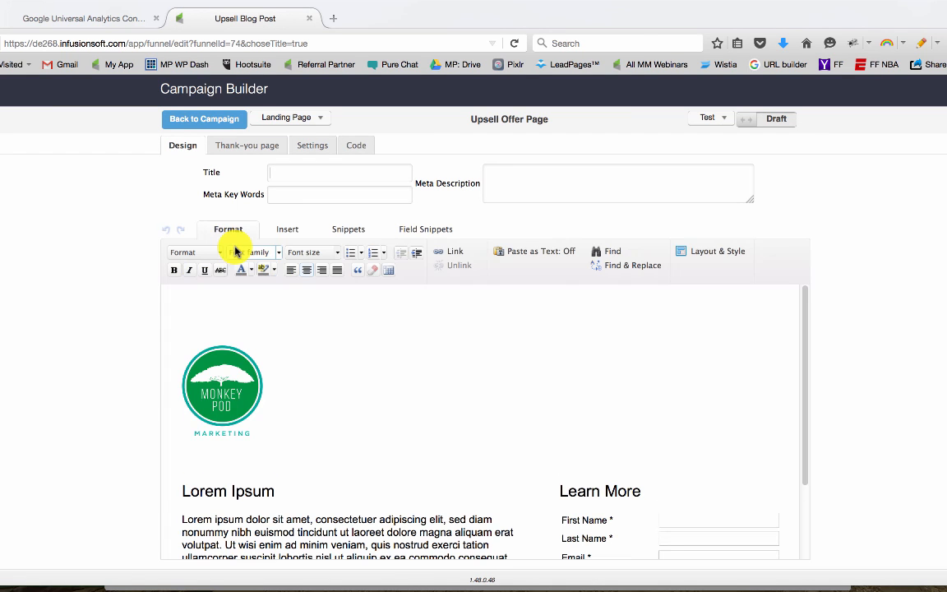
scroll(469, 307, "down", 2)
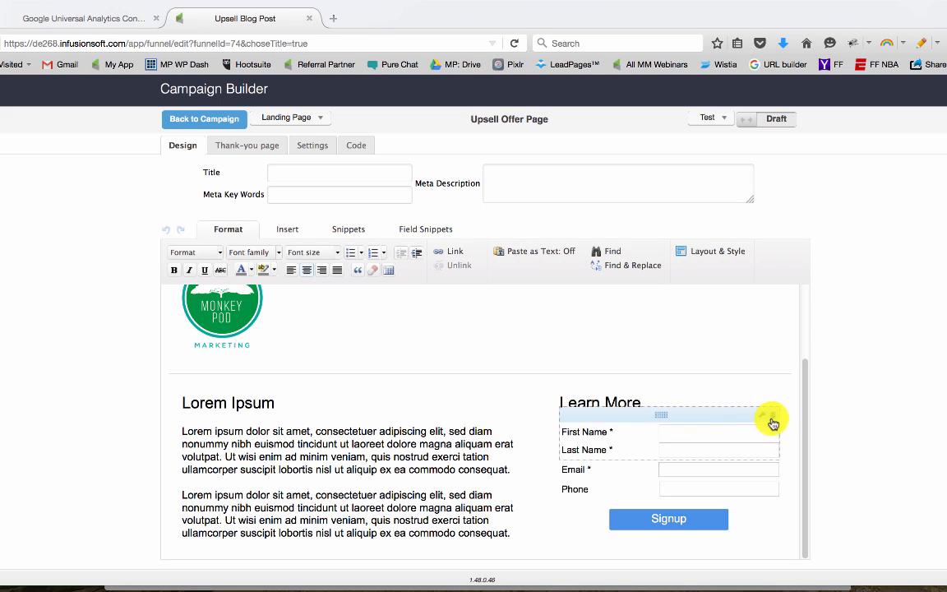
left_click(772, 419)
left_click(772, 407)
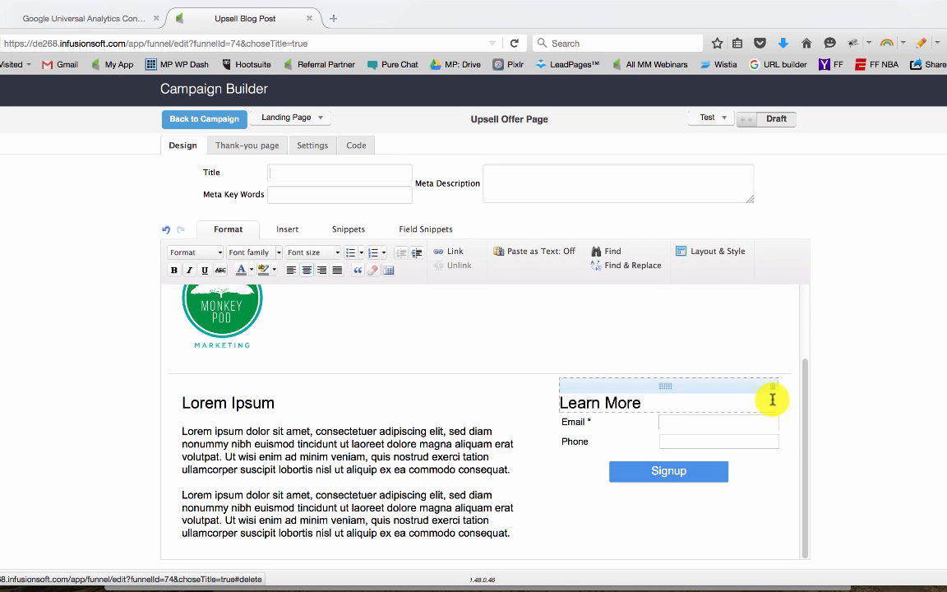
left_click(773, 390)
left_click(774, 409)
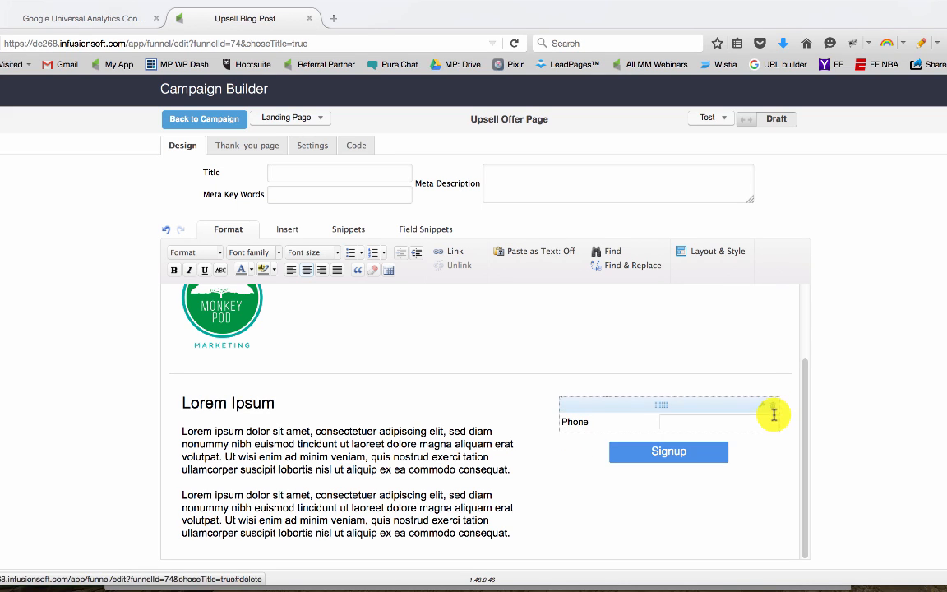
left_click(773, 410)
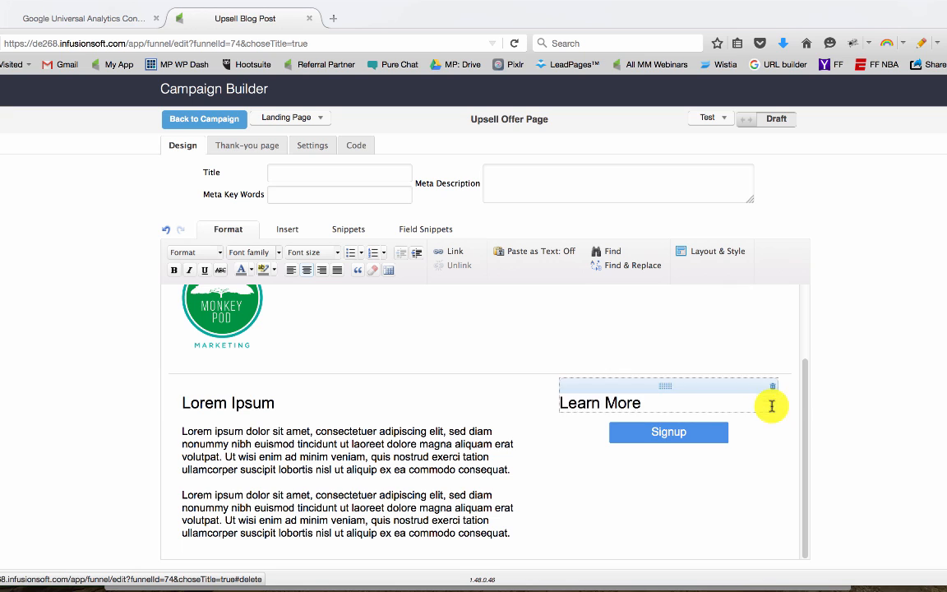
Change the submit button's label to "Place my Order!" and save its settings.
left_click(694, 440)
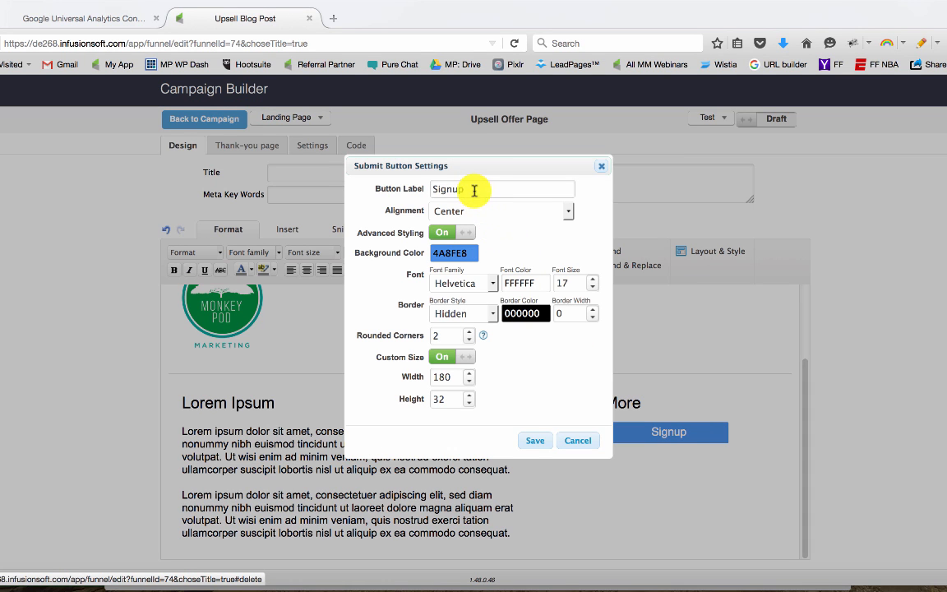
left_click_drag(475, 189, 367, 190)
type("Place my Order!")
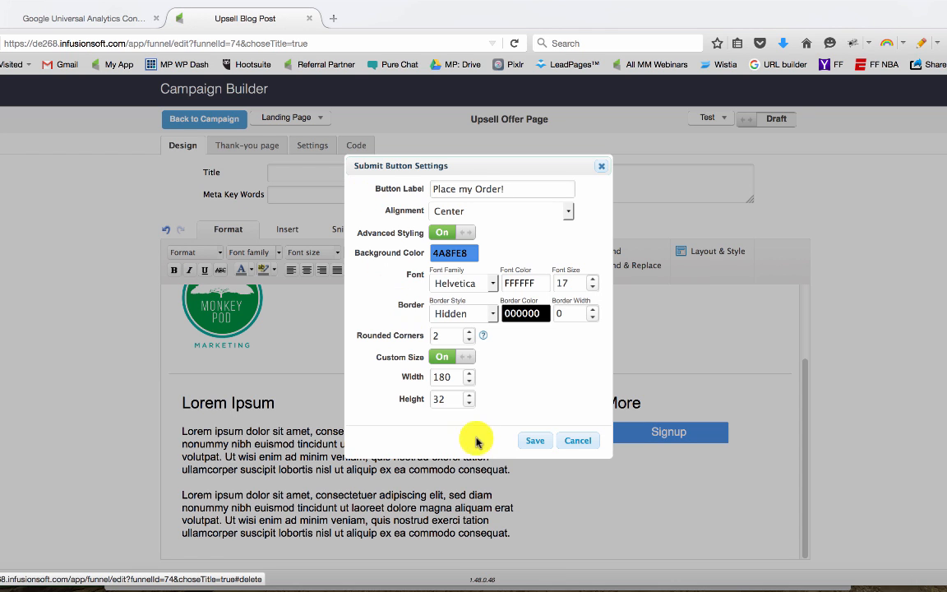
left_click(533, 442)
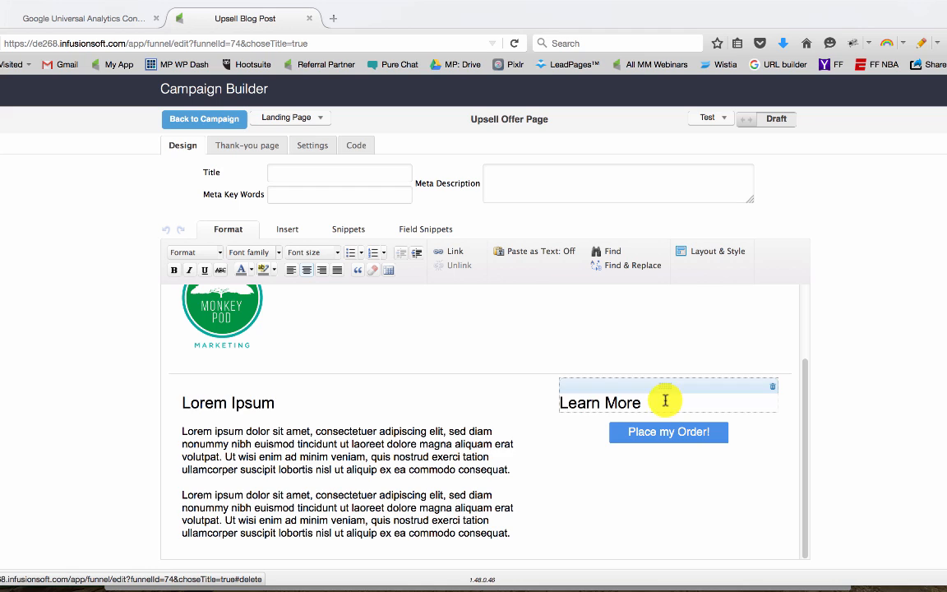
Replace the "Learn More" heading above the submit button with "Buy the next thing!" and center it.
left_click_drag(664, 400, 541, 397)
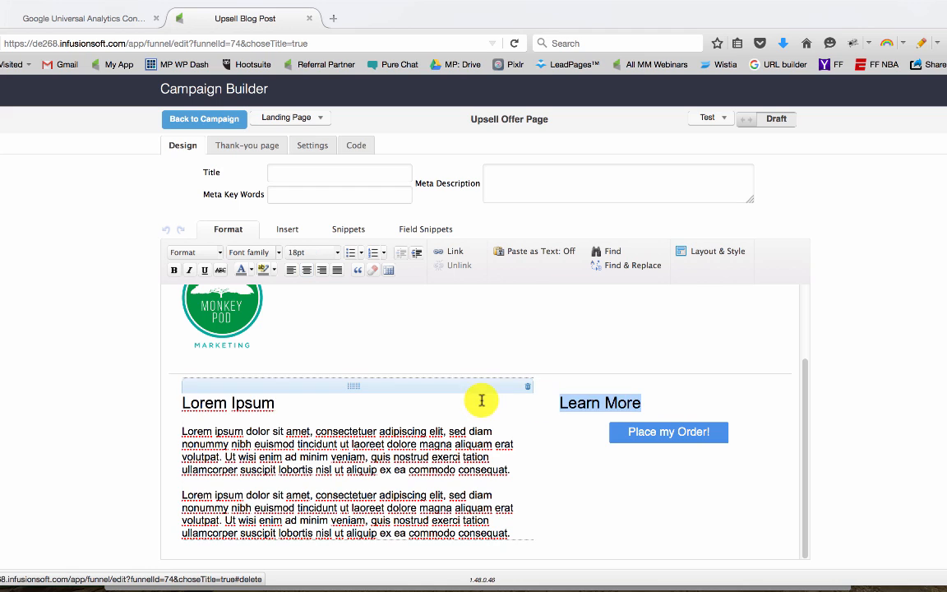
type("Buy the next thing!")
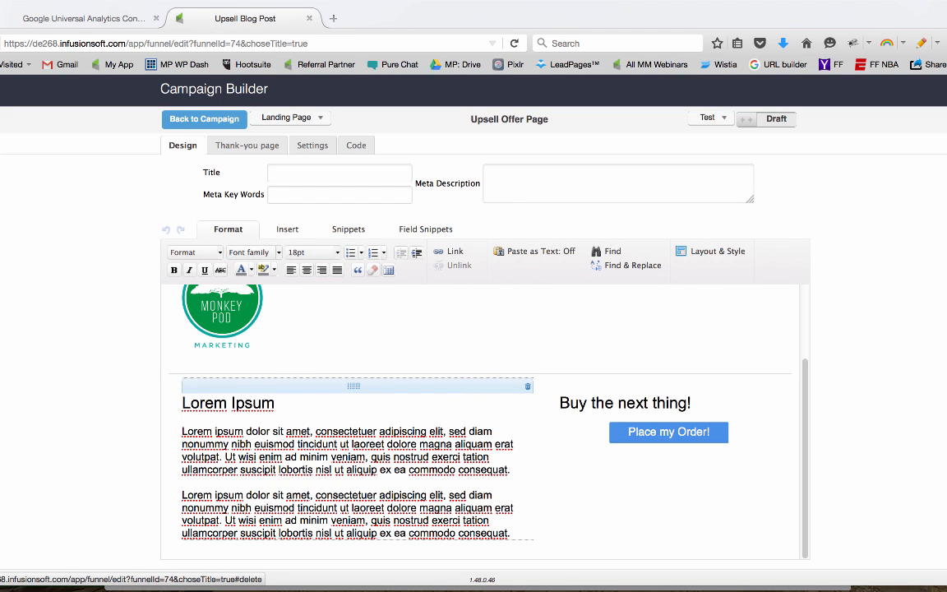
key("shift+super+Left")
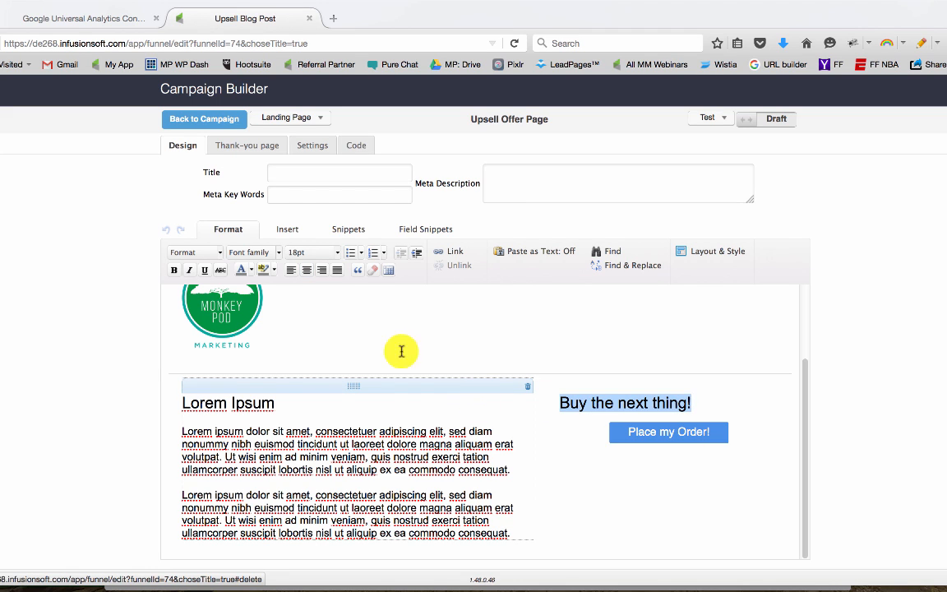
left_click(308, 272)
left_click(375, 491)
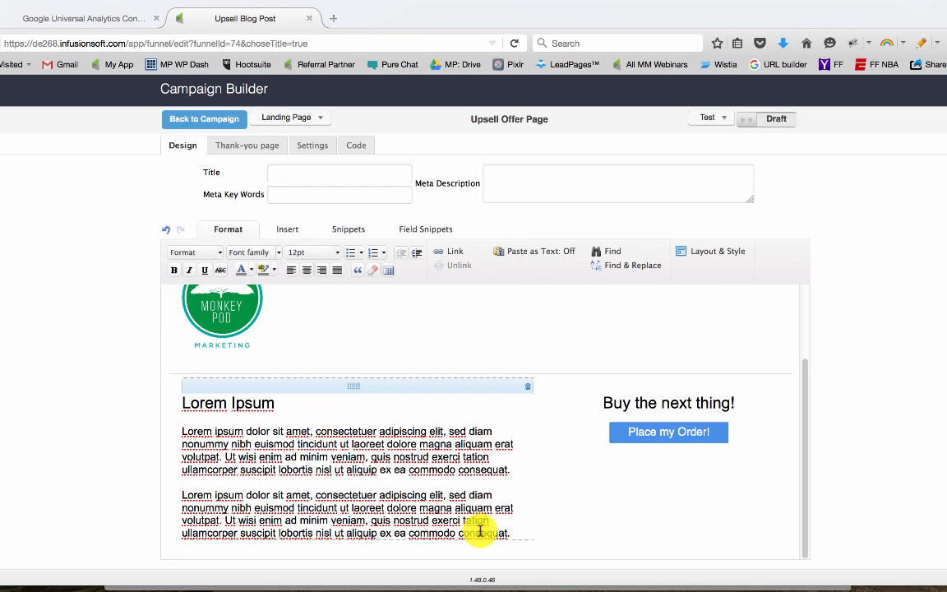
Replace the placeholder body with lines "Benefit number One", "Benefit number two" and "Benefit number three", and its heading with "The other product!".
left_click_drag(514, 533, 96, 428)
type("ber three")
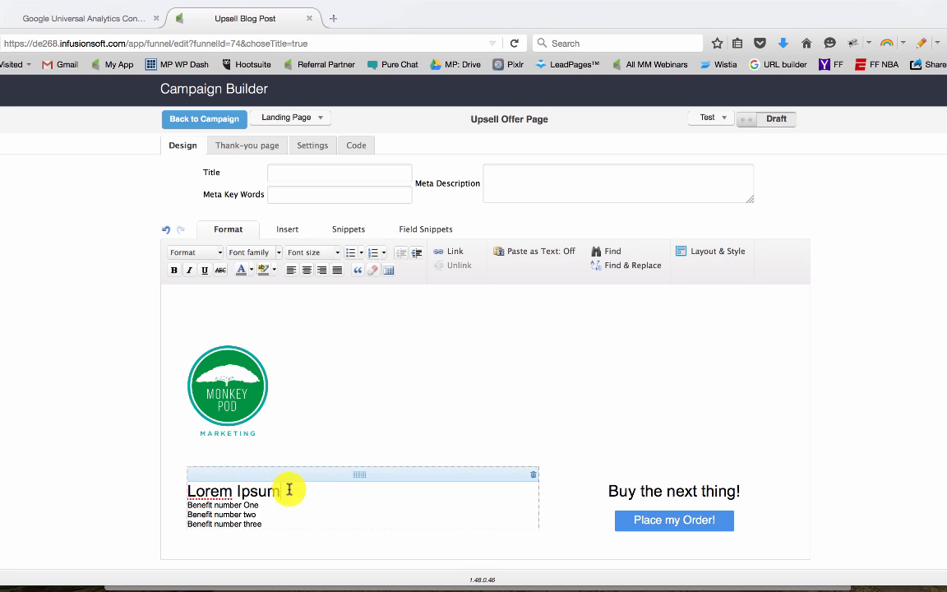
left_click_drag(284, 491, 127, 486)
type("The other product!")
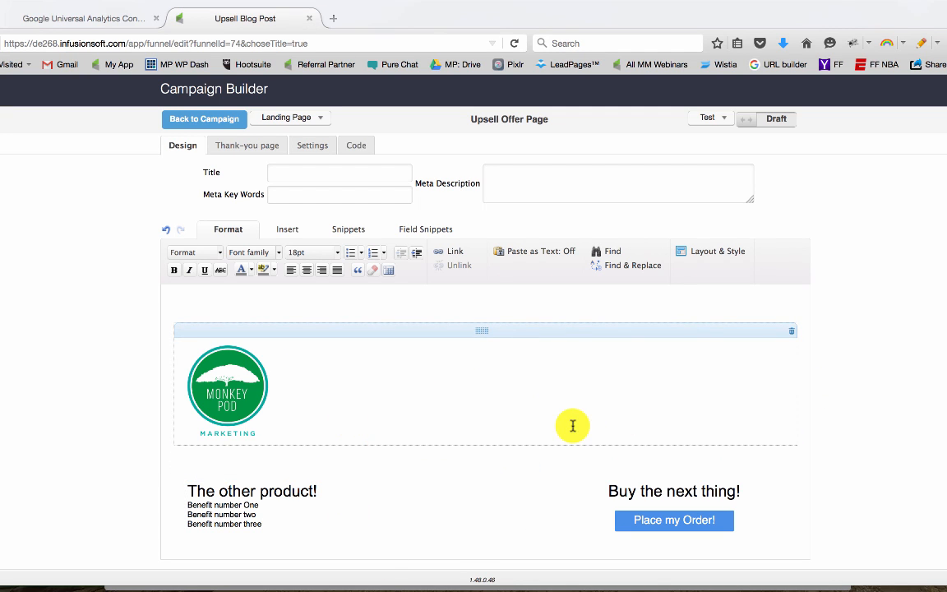
Add a hidden form field above the logo, set it to Email with a blank value, and save it.
left_click(449, 230)
left_click_drag(542, 261, 537, 334)
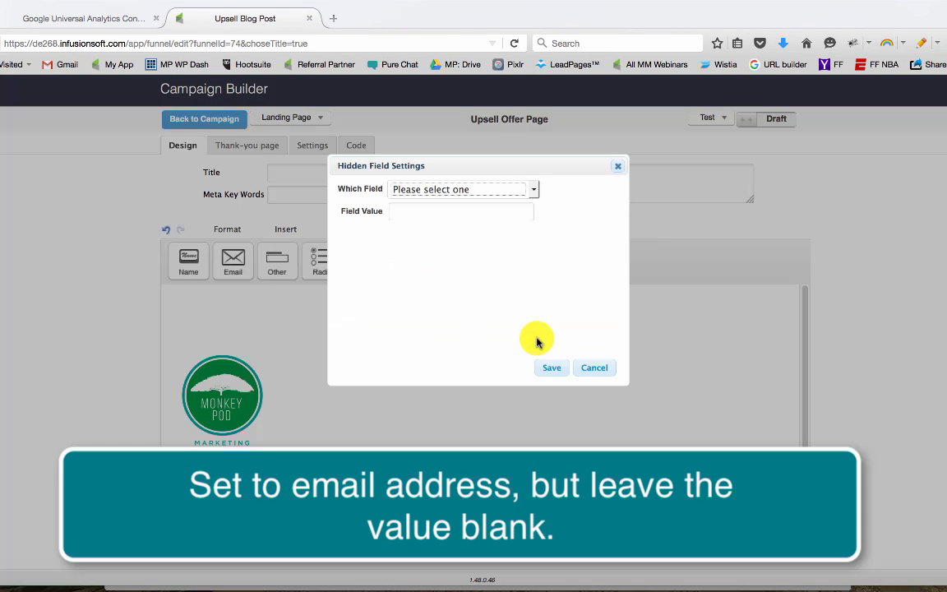
left_click(477, 190)
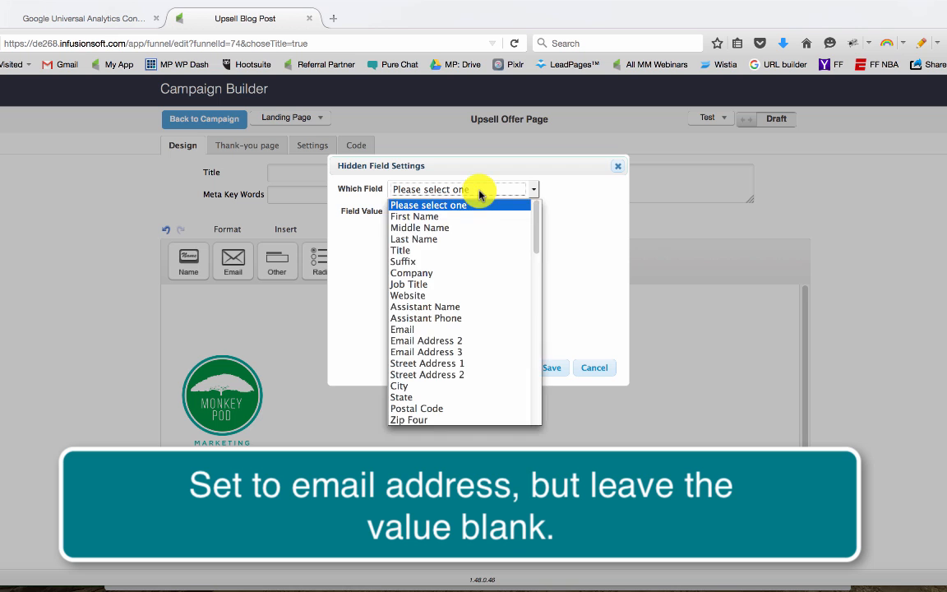
left_click(460, 330)
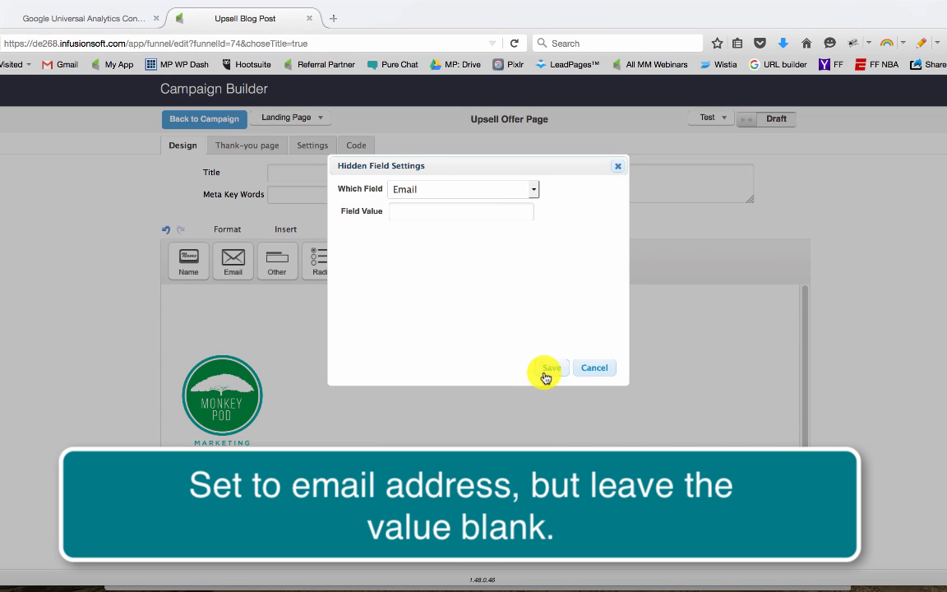
left_click(548, 369)
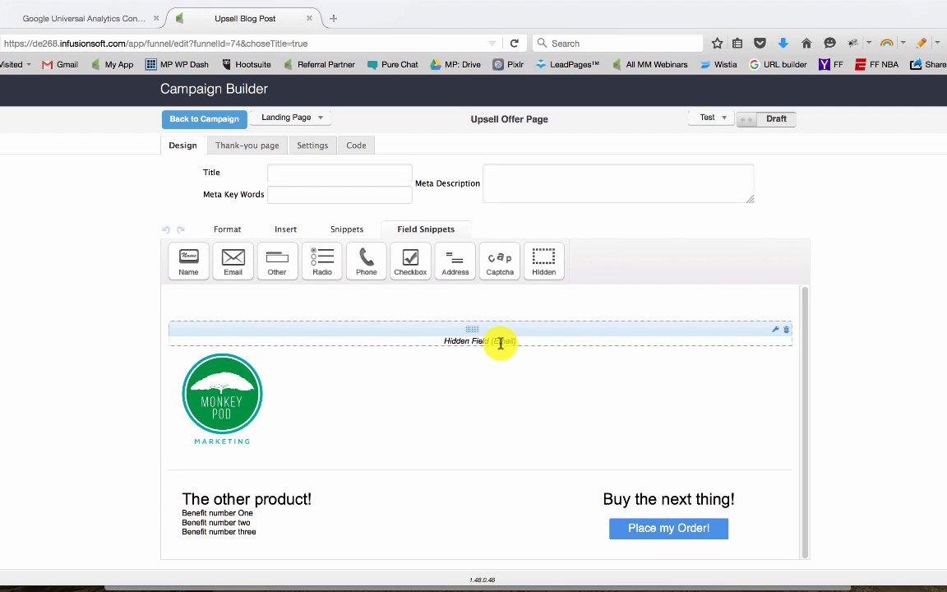
Check the landing page's auto-populate and duplicate-checking settings, and mark the page as Ready.
left_click(303, 146)
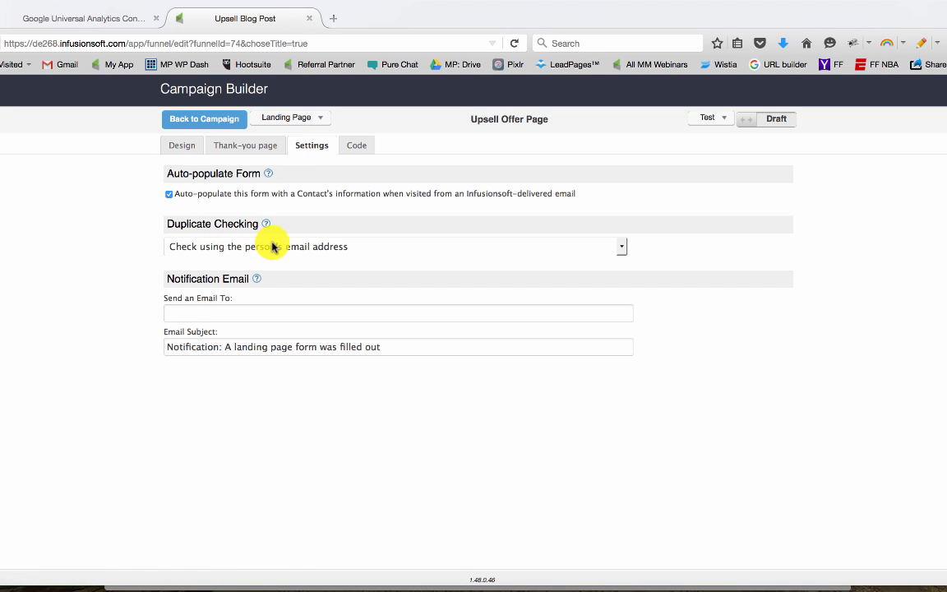
left_click(186, 148)
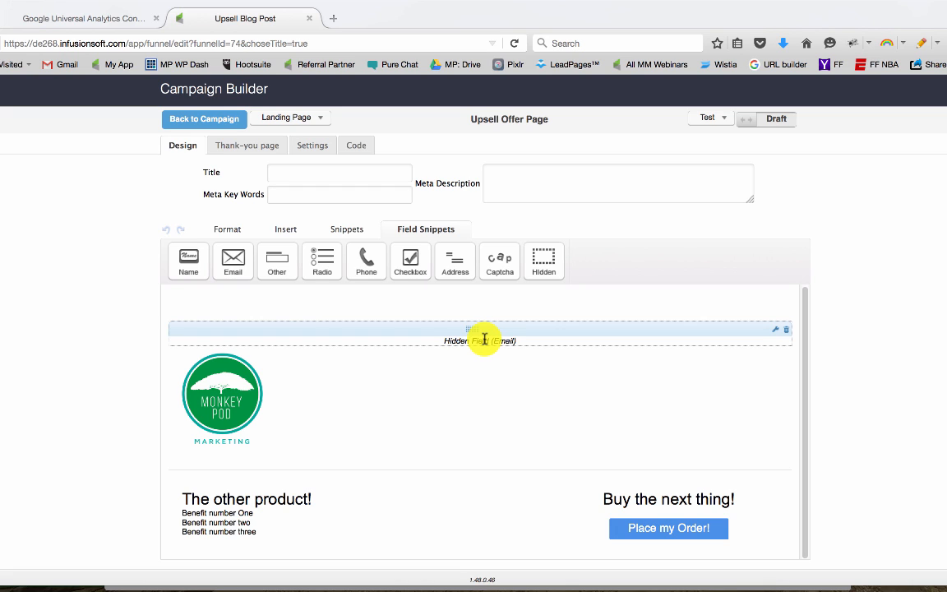
left_click(766, 125)
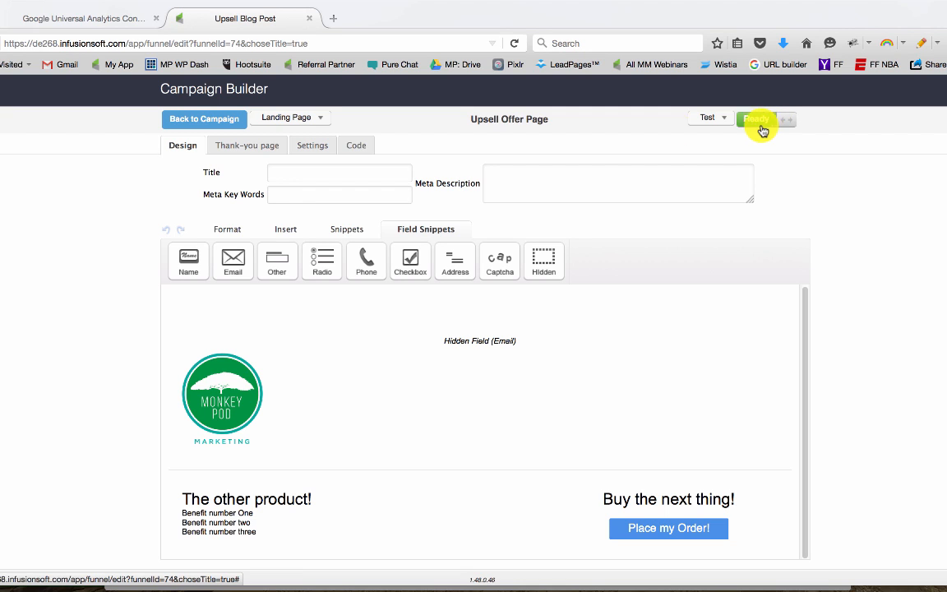
Delete the oversized logo image from the landing page's thank-you page.
left_click(260, 148)
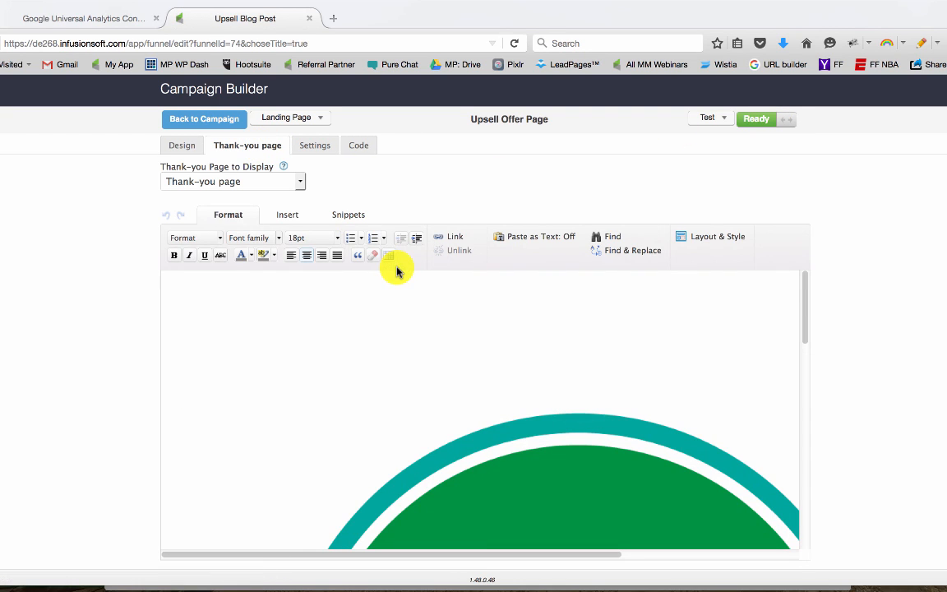
left_click(518, 429)
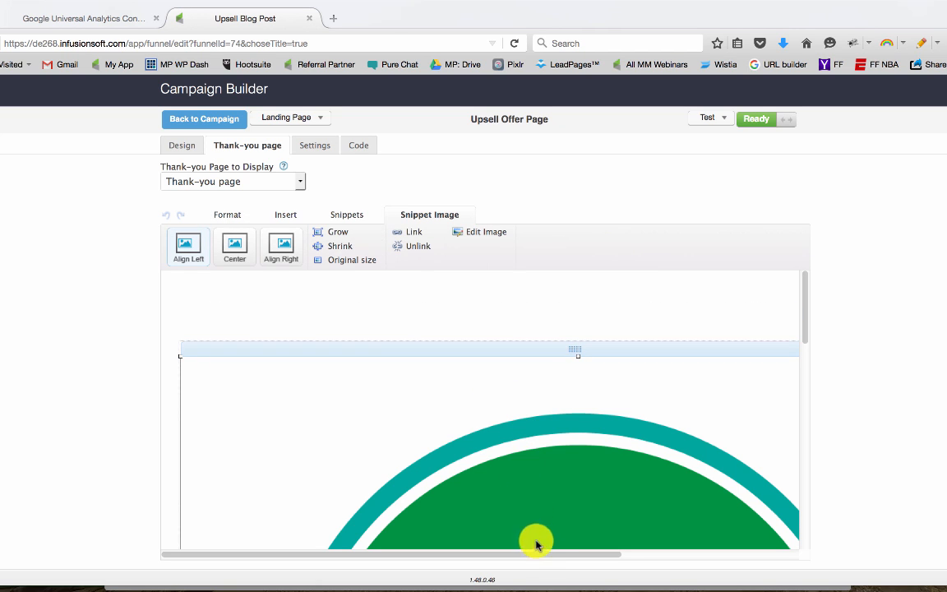
left_click_drag(534, 554, 806, 554)
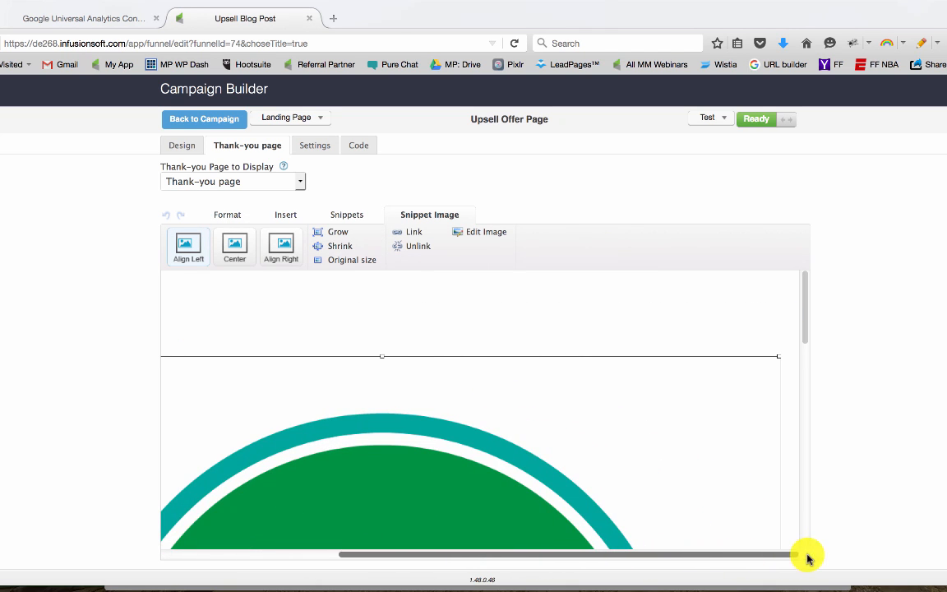
left_click(775, 350)
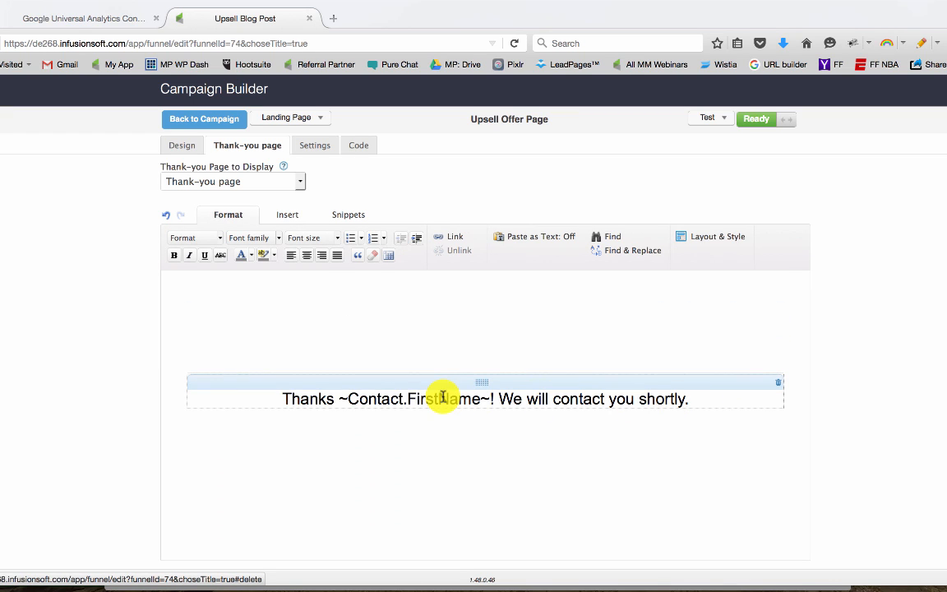
Insert "for both those purchases" after ~Contact.FirstName~ in the thank-you message and move "We will contact you shortly." onto its own line.
left_click(490, 399)
type("for both those purchases")
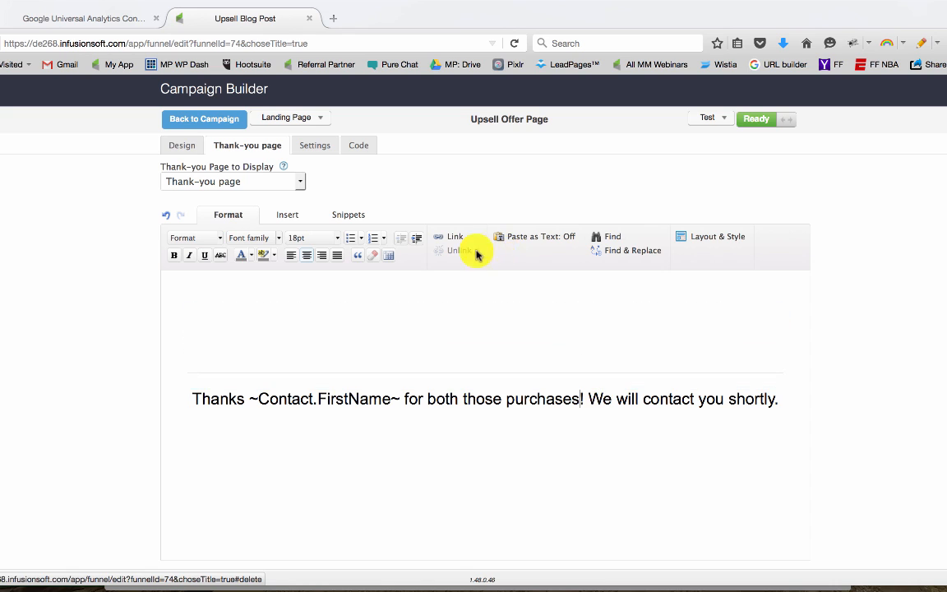
left_click(590, 399)
key("shift+Return")
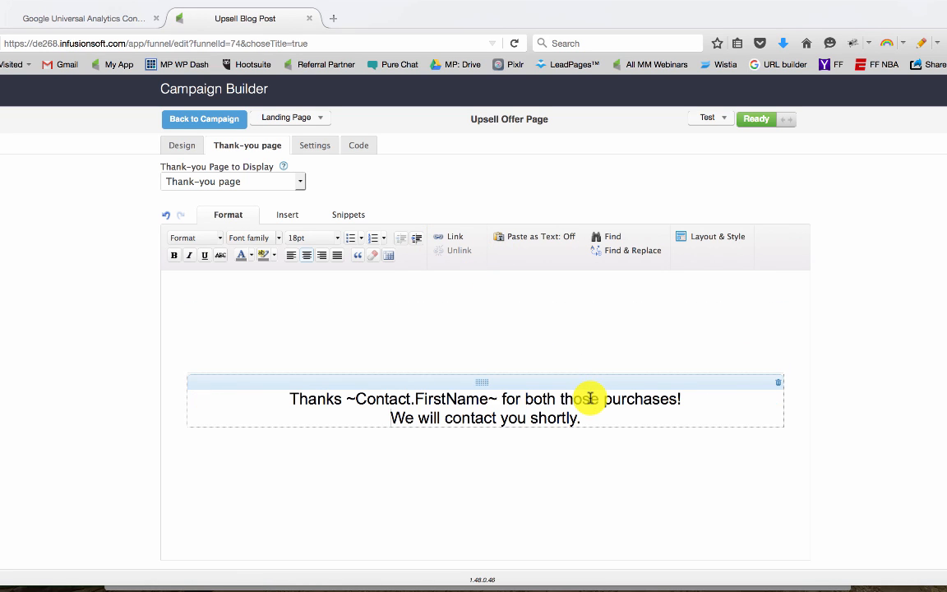
Copy the hosted landing page URL of the Upsell Offer Page and return to the campaign.
left_click(300, 183)
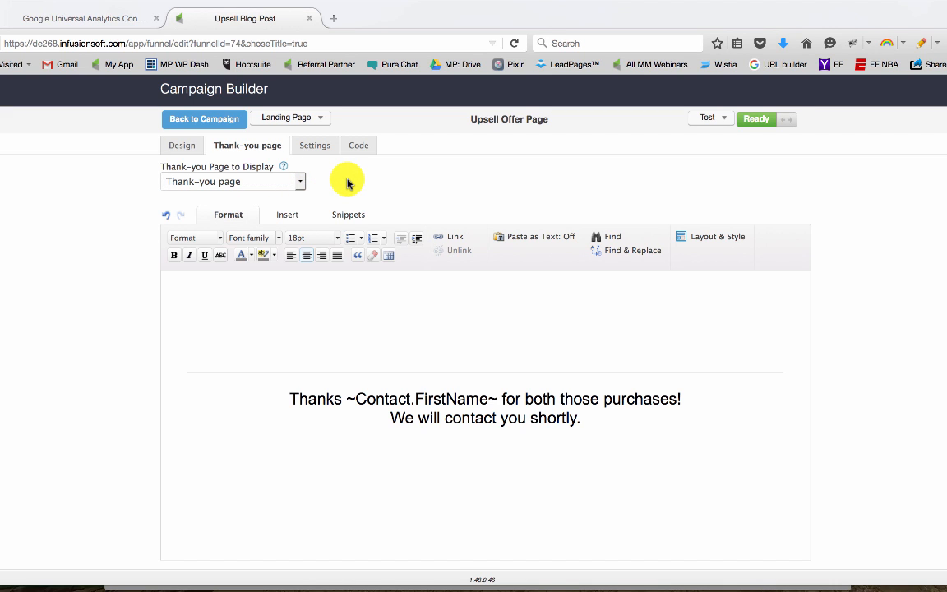
left_click(358, 146)
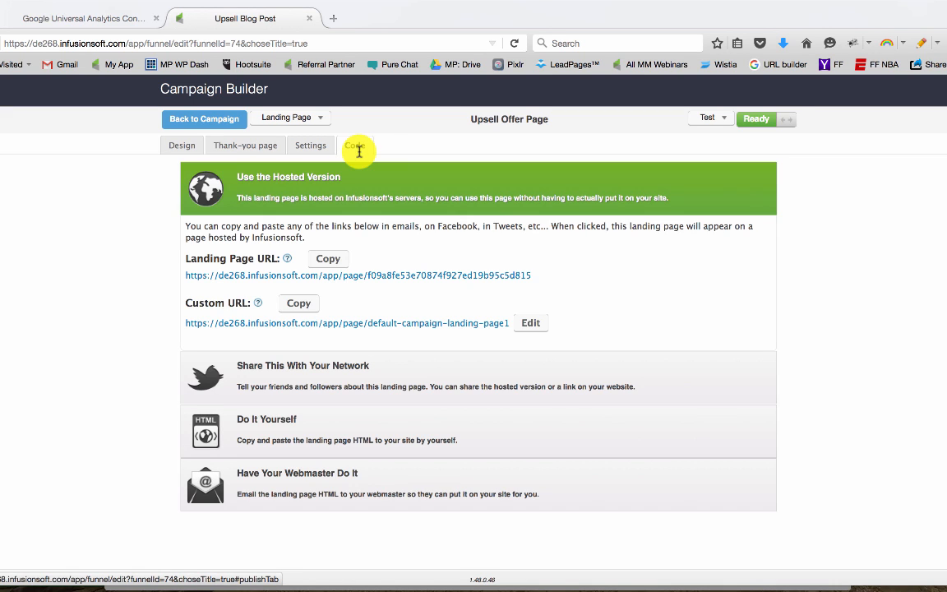
left_click(328, 258)
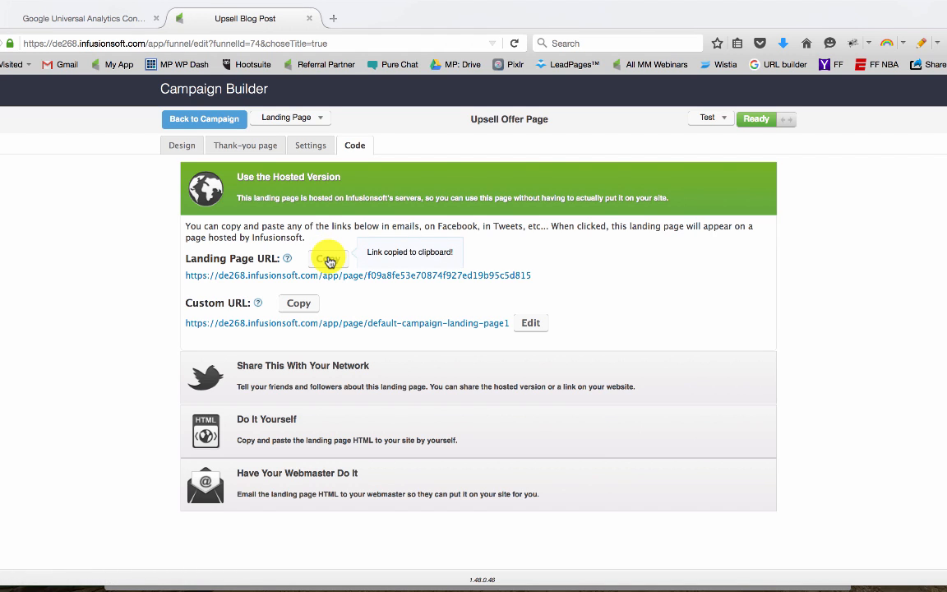
left_click(220, 124)
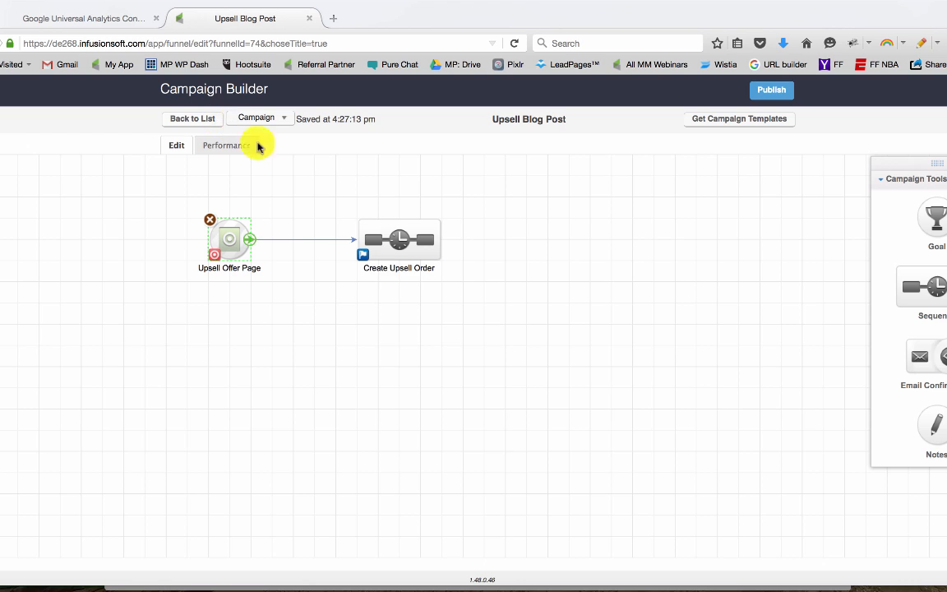
Open the Create Upsell Order sequence and add a legacy Action Set connected after Start.
left_click(403, 247)
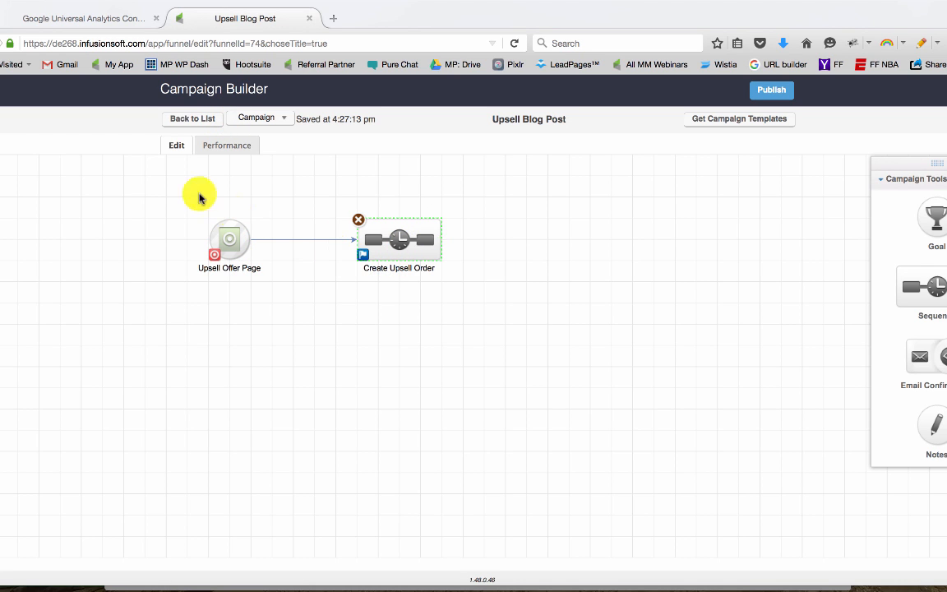
left_click_drag(168, 196, 283, 303)
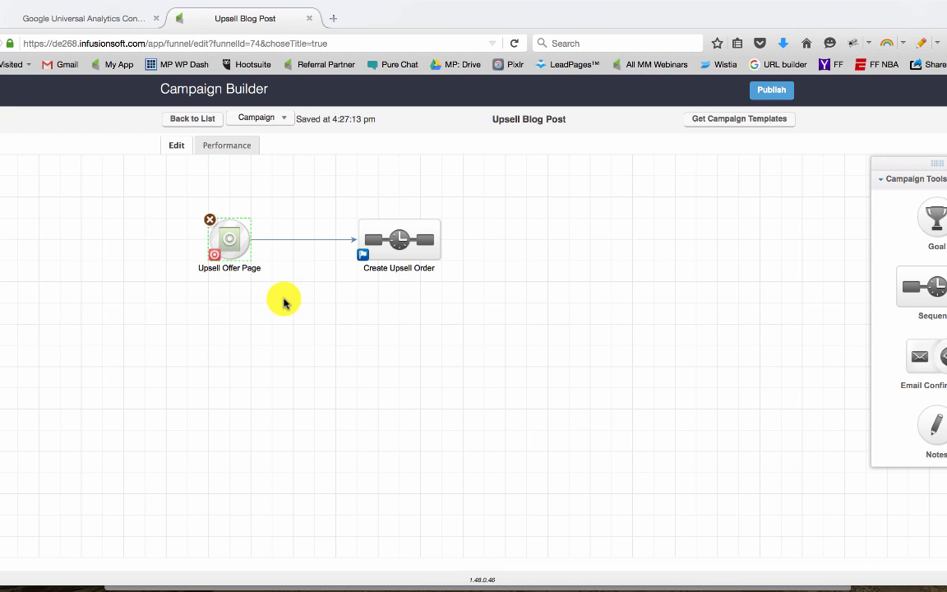
double_click(396, 235)
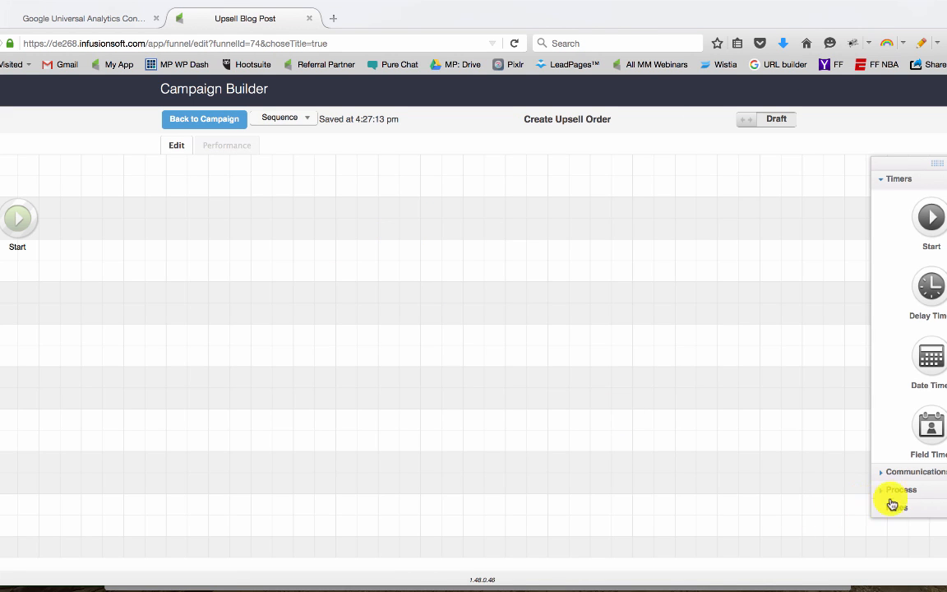
left_click(905, 492)
scroll(905, 481, "down", 10)
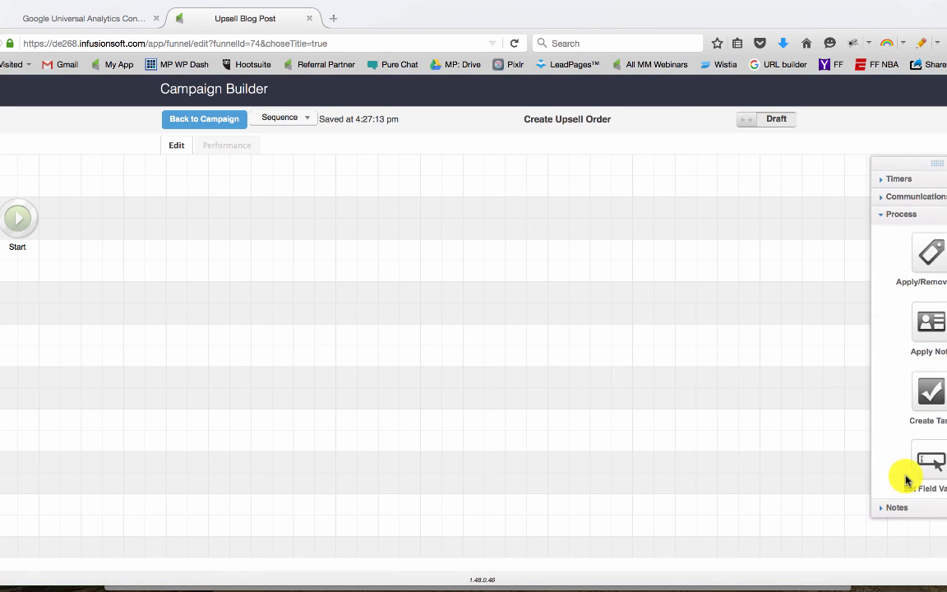
left_click_drag(910, 458, 190, 208)
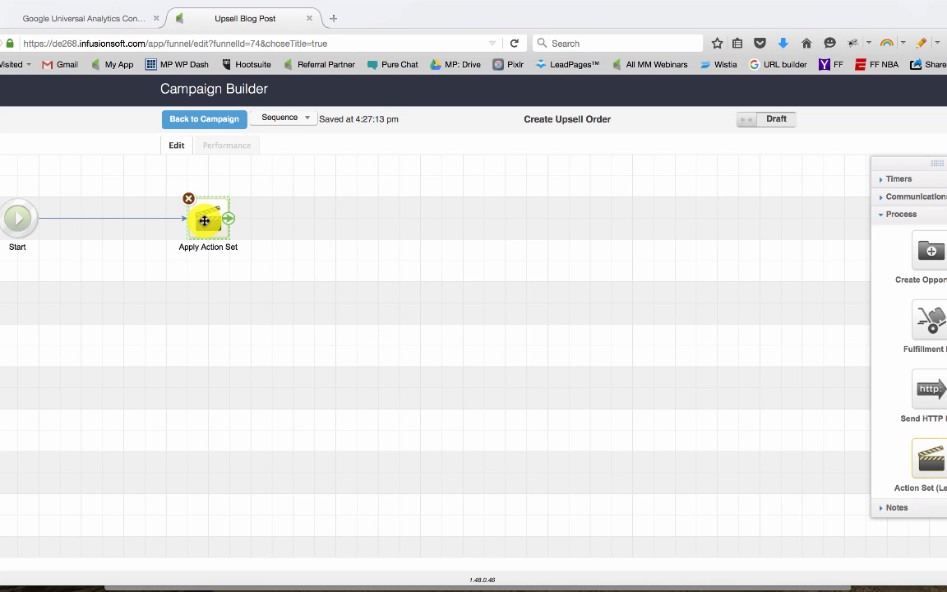
Configure the action set step to run Upsell Order Creation, give the reason "I'm creating an order", and save it.
double_click(205, 220)
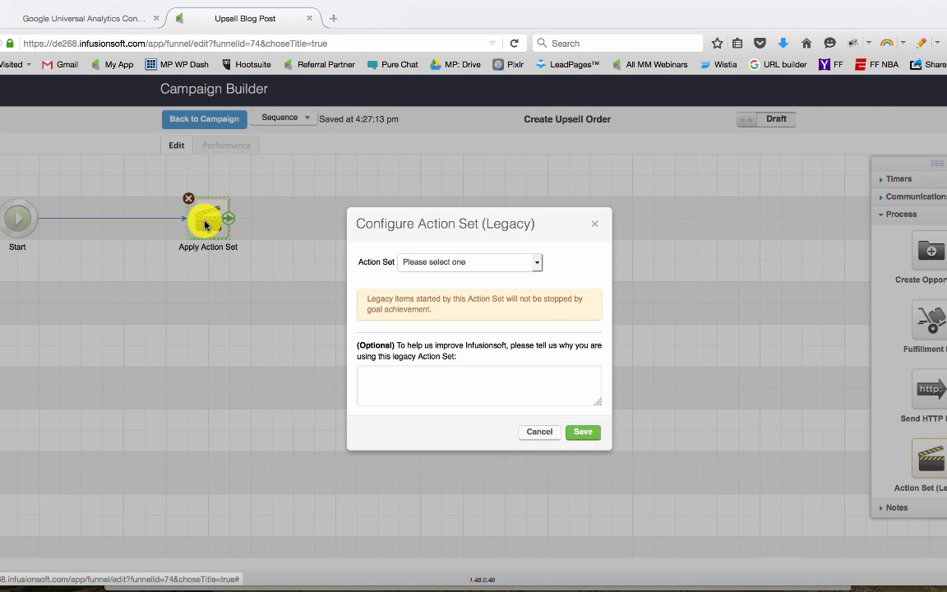
left_click(424, 263)
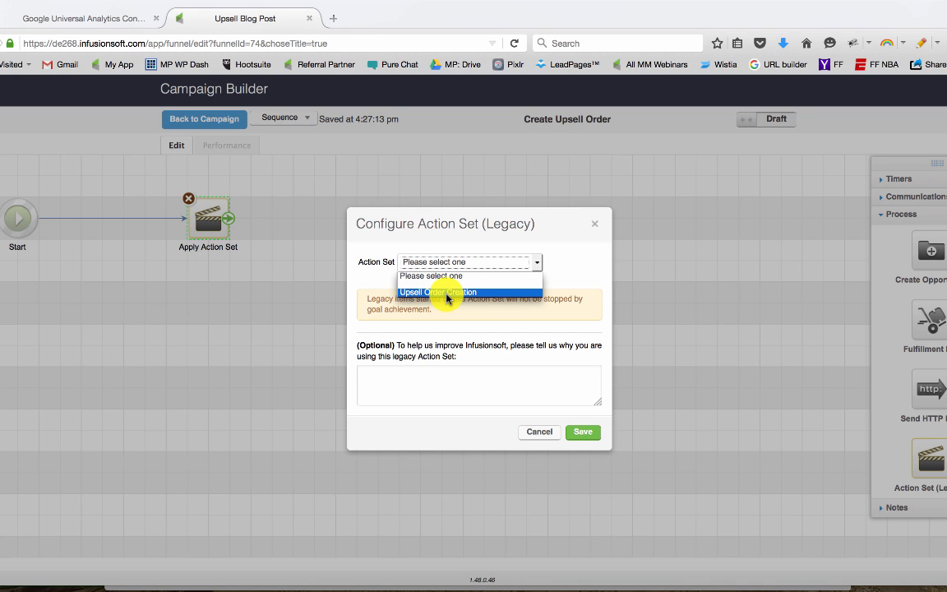
left_click(448, 292)
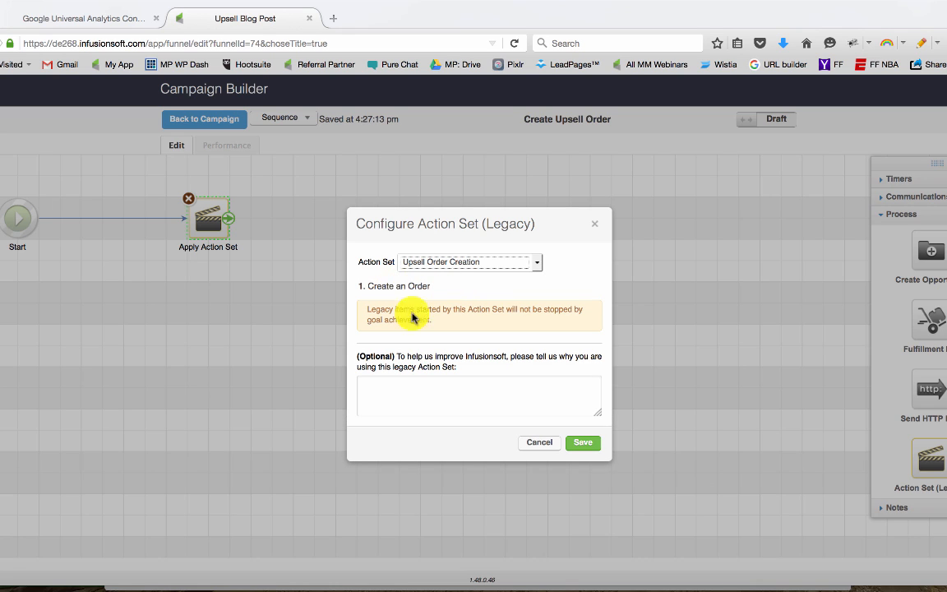
left_click(444, 403)
type("I'")
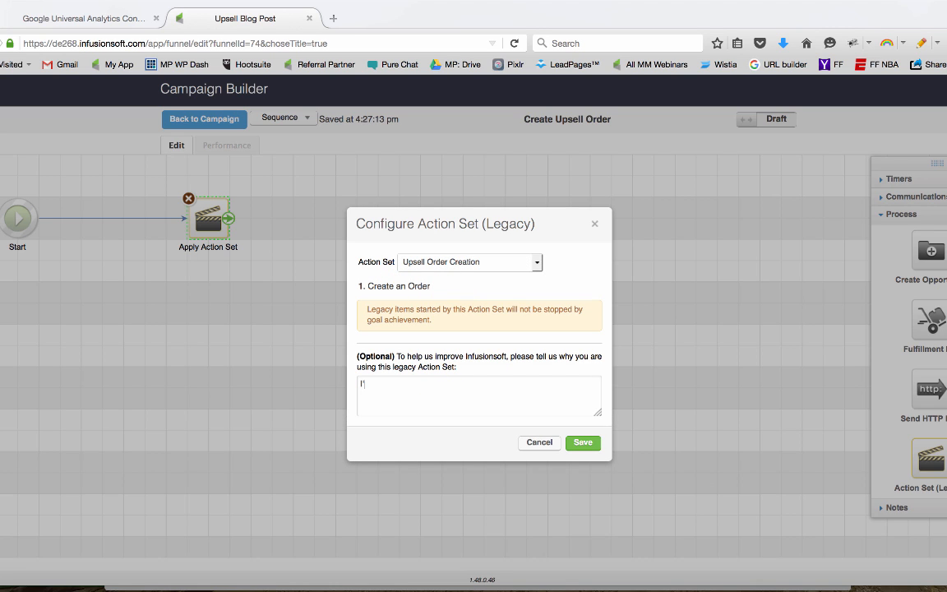
type("m creating an order")
left_click(584, 443)
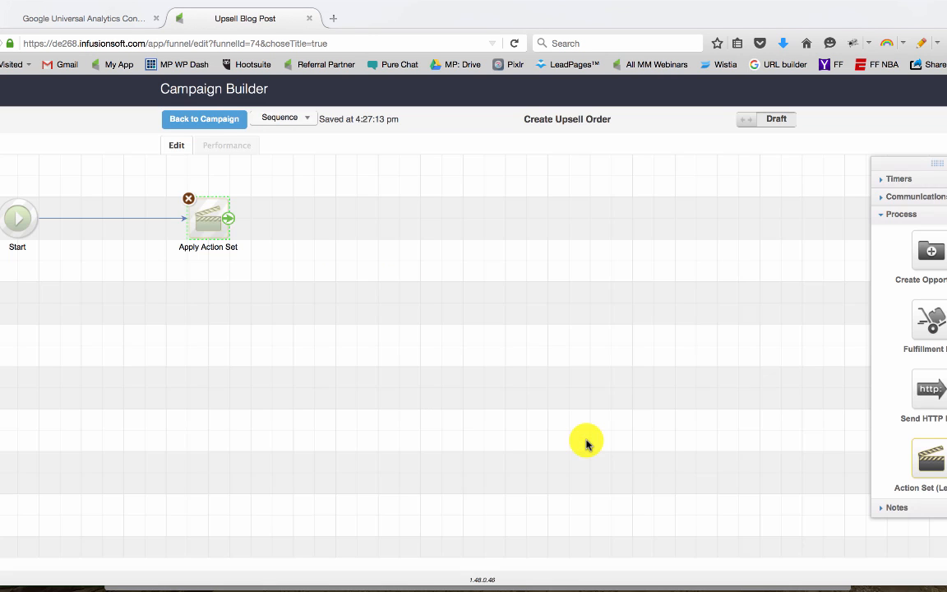
Rename the action set step to "Upsell Order Creation" and mark the sequence as Ready.
double_click(218, 248)
type("Upse")
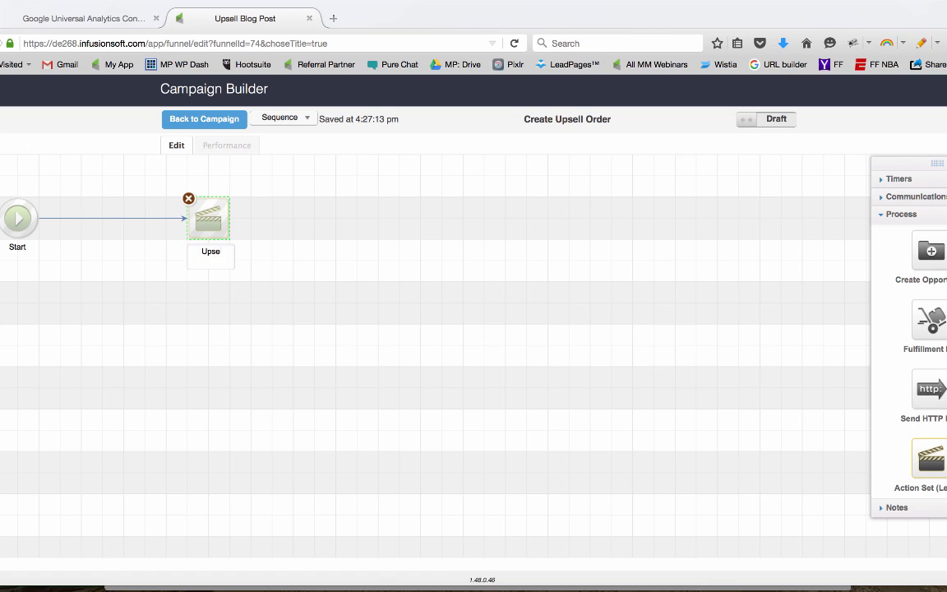
type("ll Order Creation")
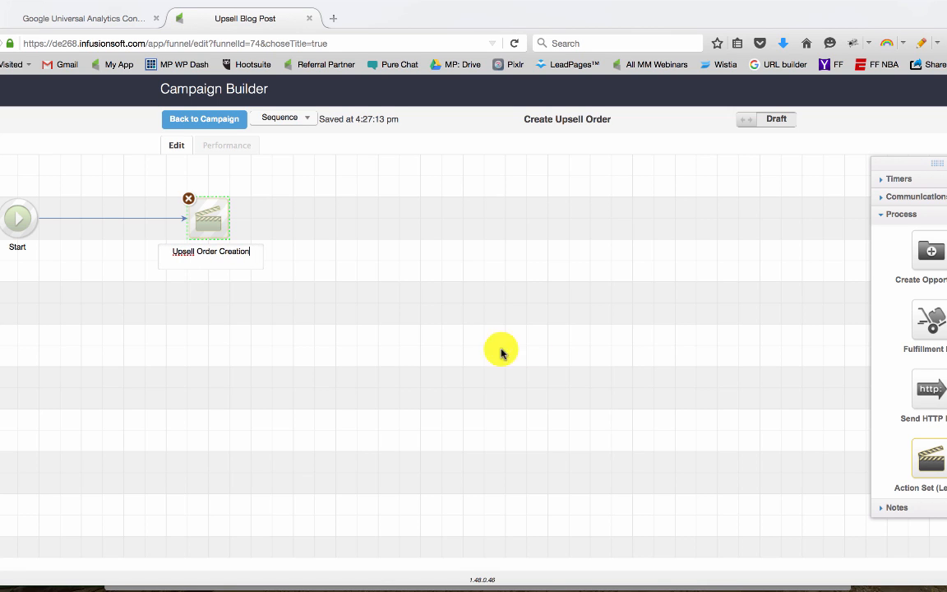
left_click(613, 345)
left_click(749, 122)
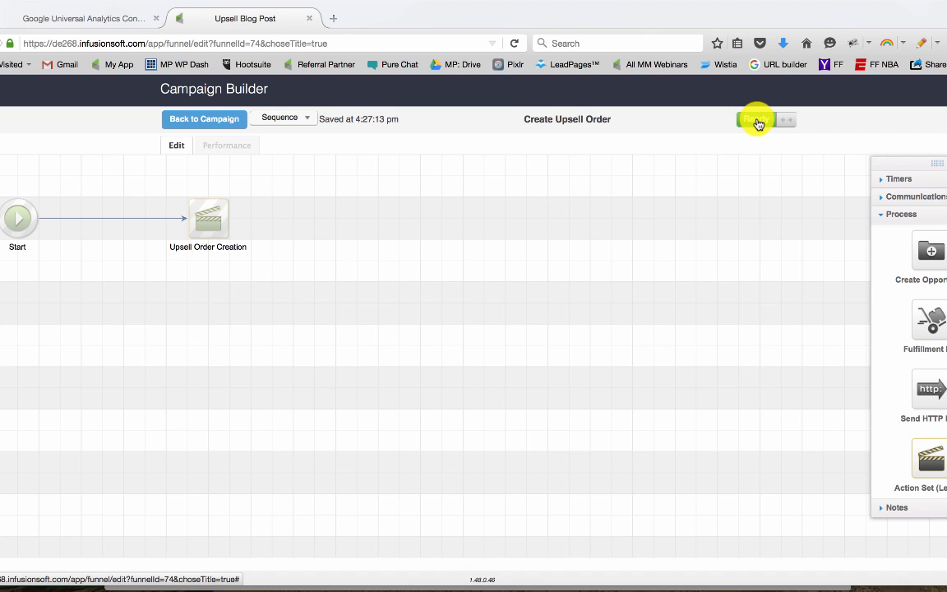
Look over the available process and communication tools, and return to the campaign's main canvas.
scroll(924, 247, "up", 5)
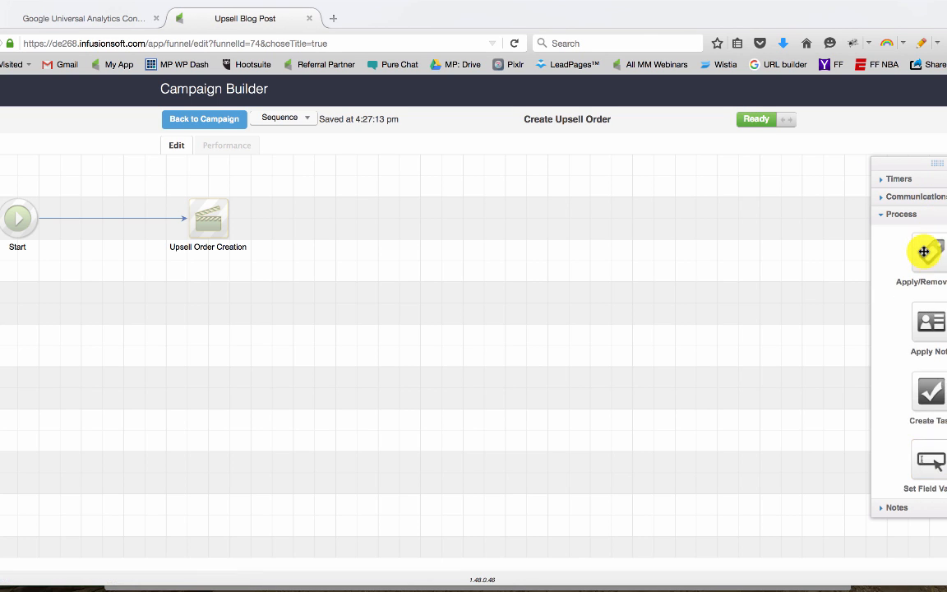
left_click(920, 199)
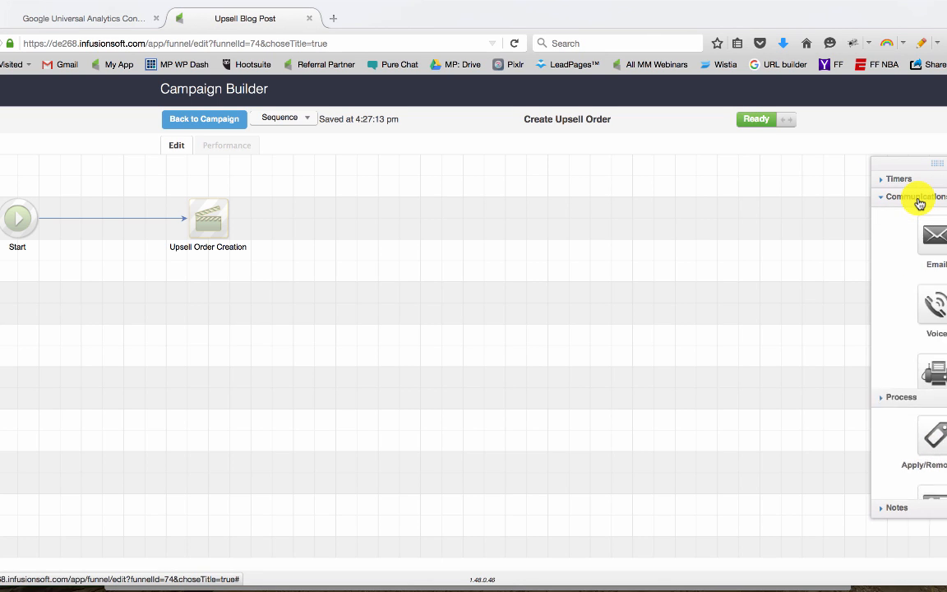
left_click(919, 200)
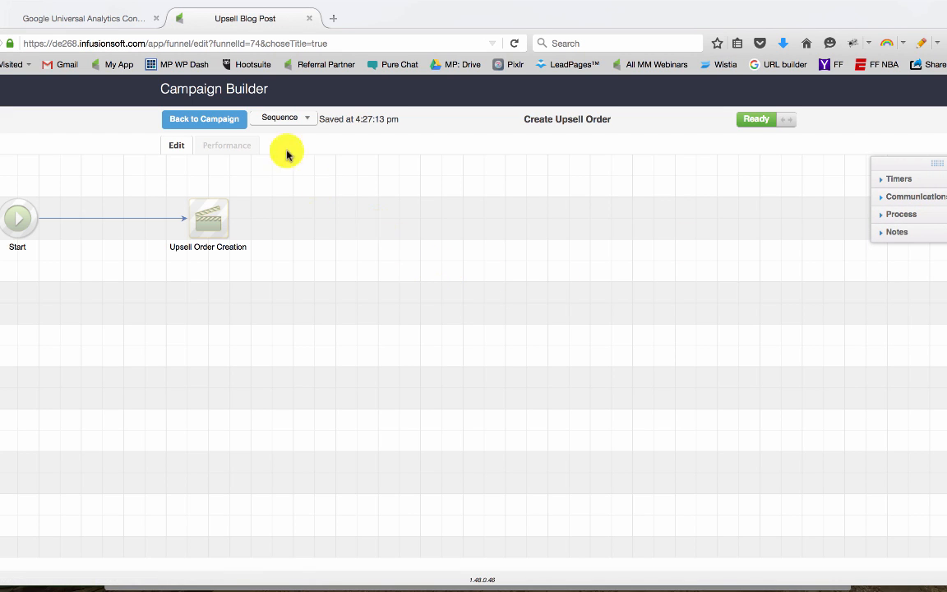
left_click(228, 122)
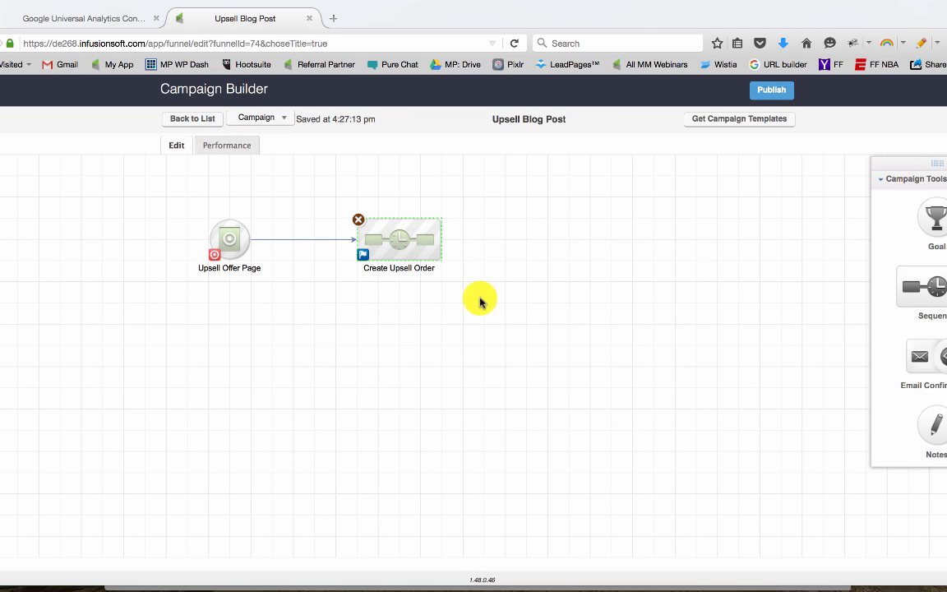
left_click_drag(491, 298, 337, 198)
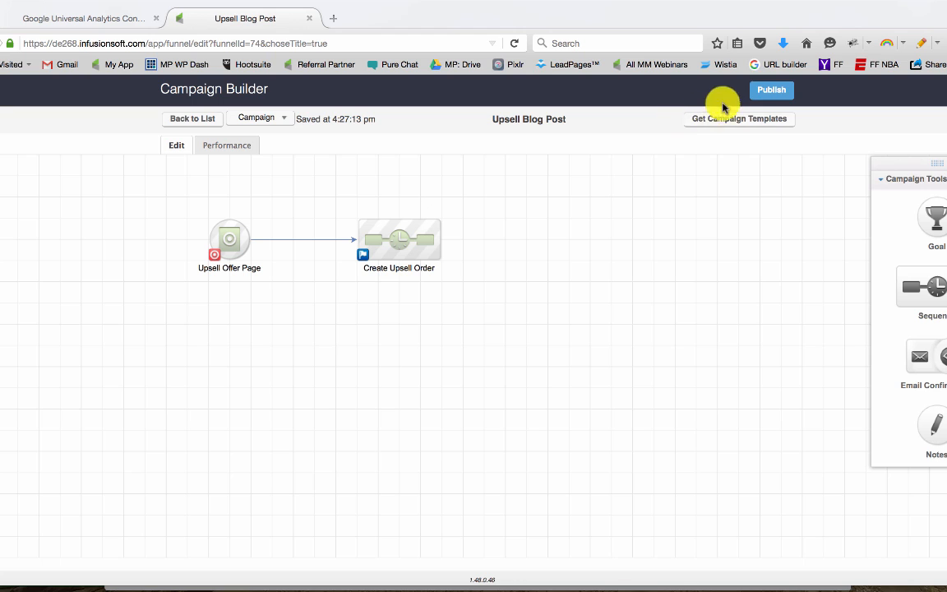
Publish the Upsell Blog Post campaign and return to the campaign list.
left_click(757, 91)
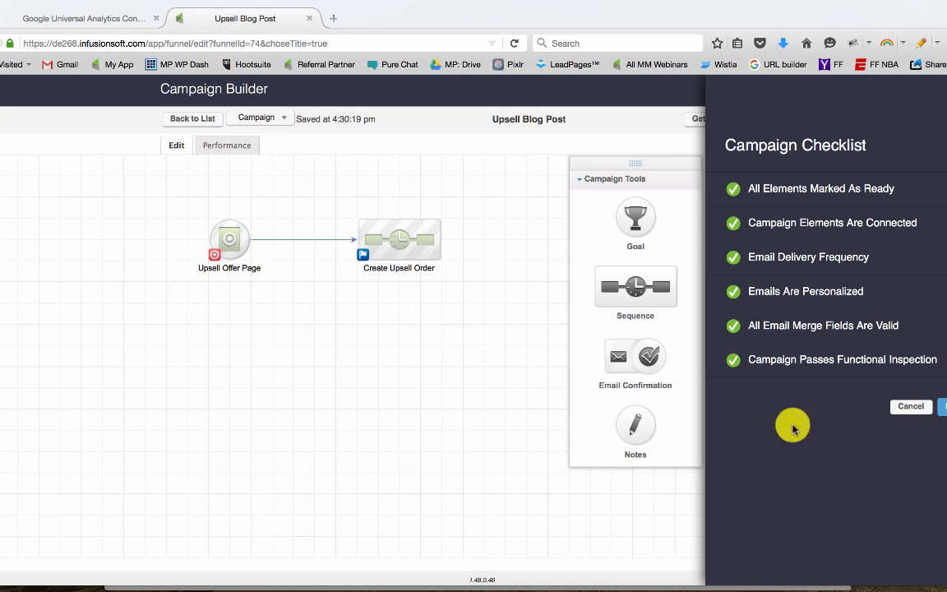
left_click(943, 411)
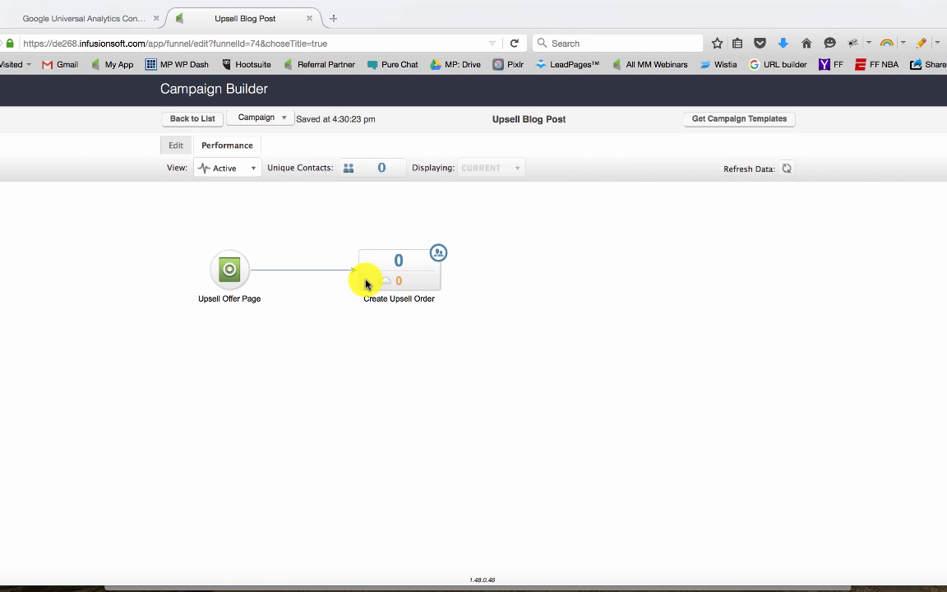
left_click(192, 118)
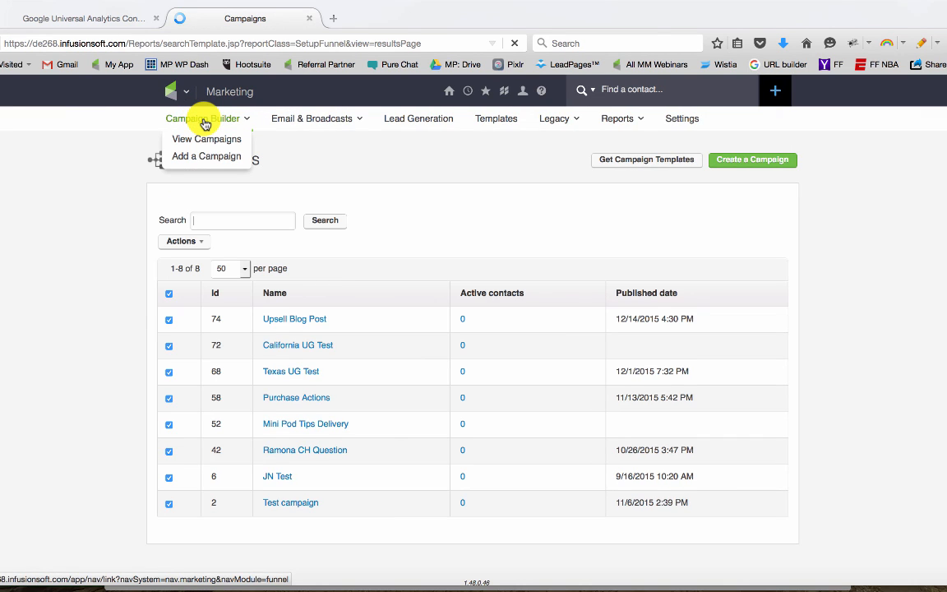
Go to the e-commerce order forms and create a new order form named "First Product".
left_click(176, 92)
left_click(477, 153)
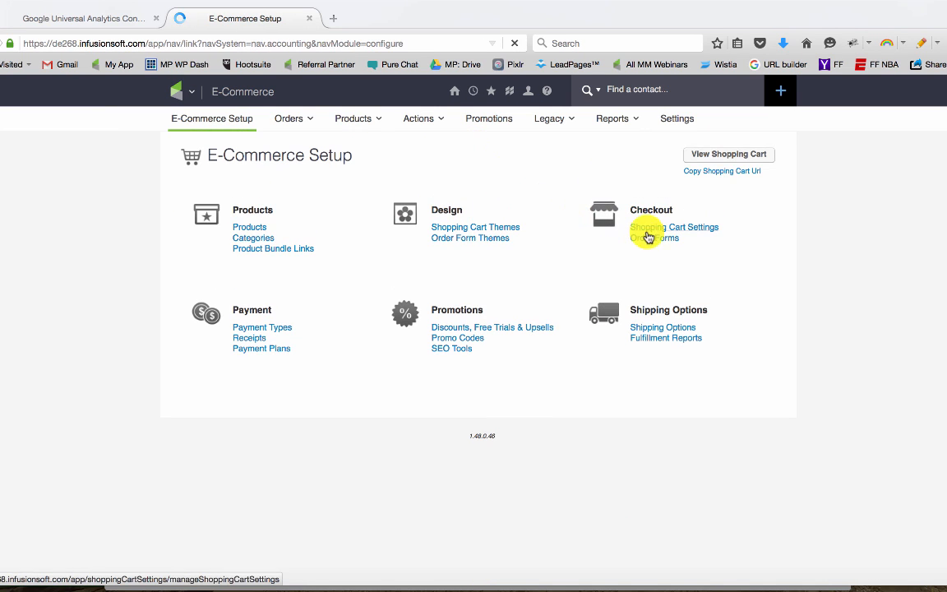
left_click(655, 241)
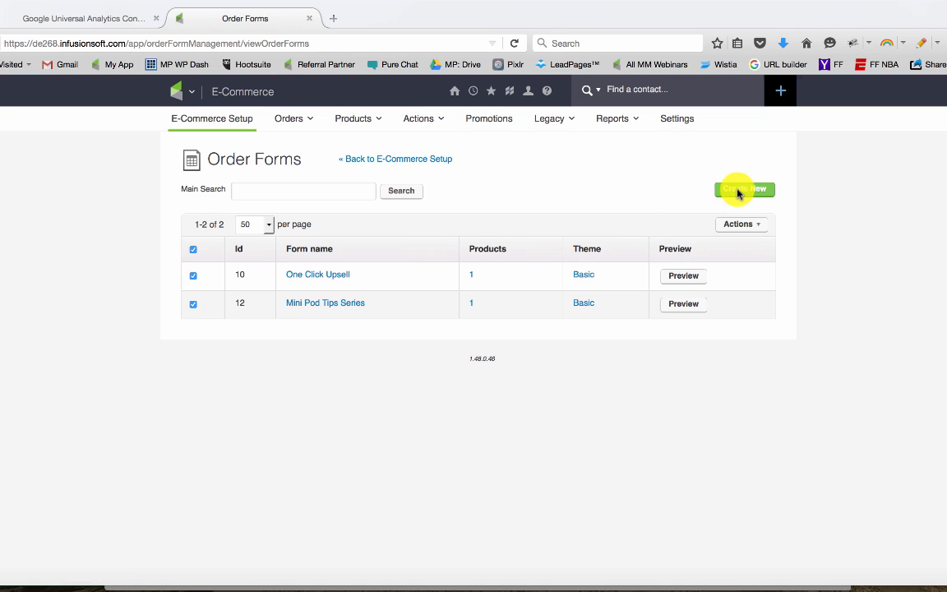
left_click(738, 193)
left_click(446, 338)
type("First Prodcu")
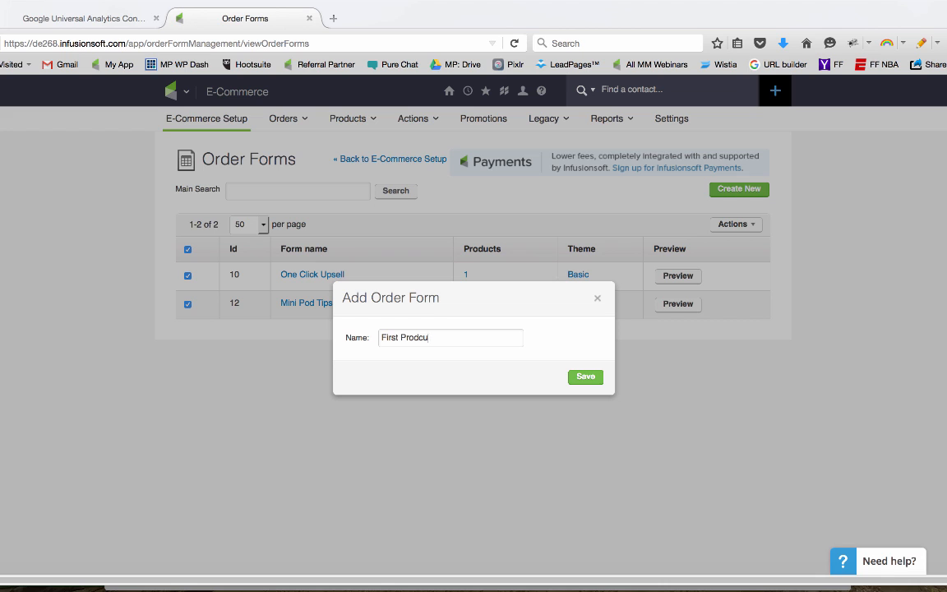
key("BackSpace")
key("BackSpace")
type("uct")
left_click(595, 383)
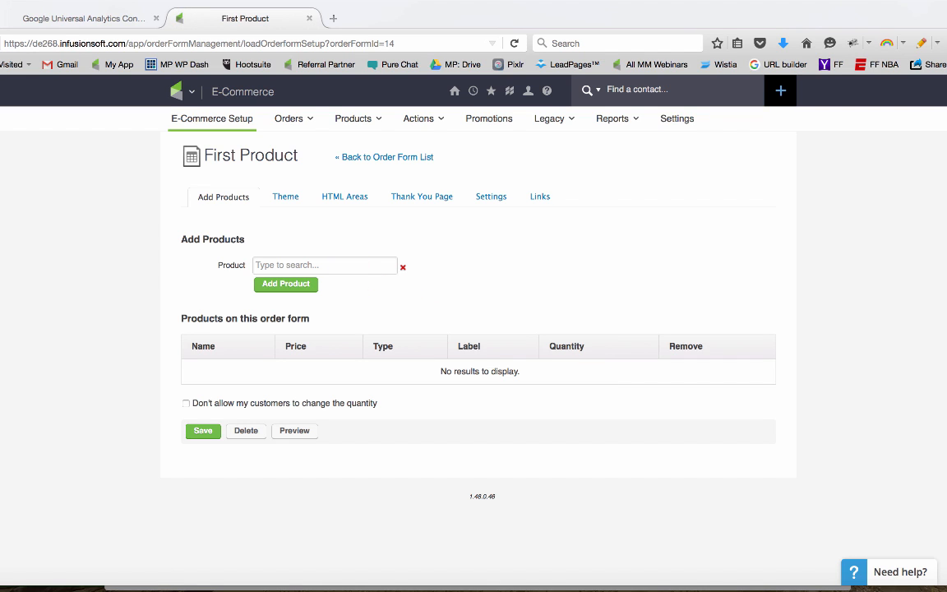
Add the First Product item to the order form and save its product list.
left_click(306, 265)
left_click(337, 296)
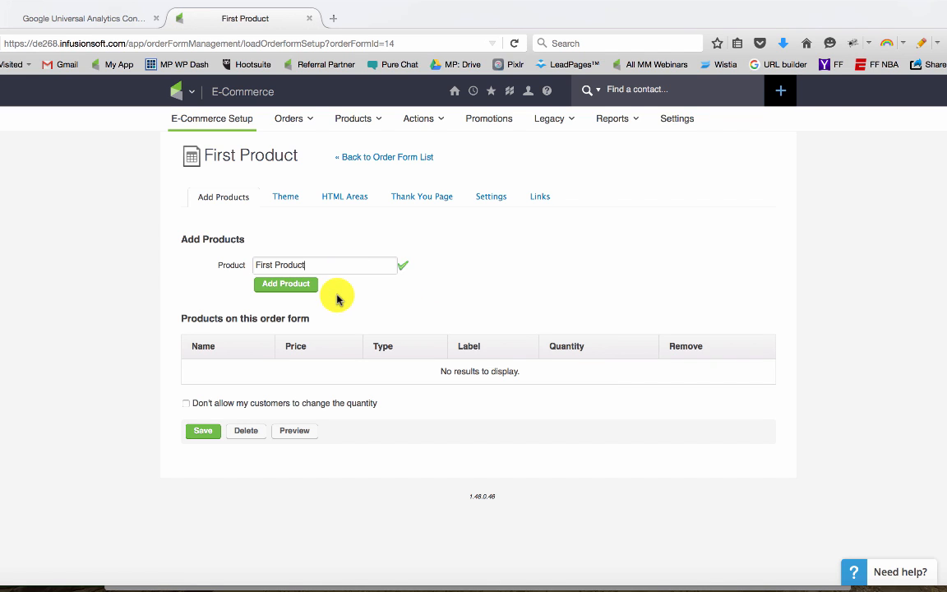
left_click(306, 284)
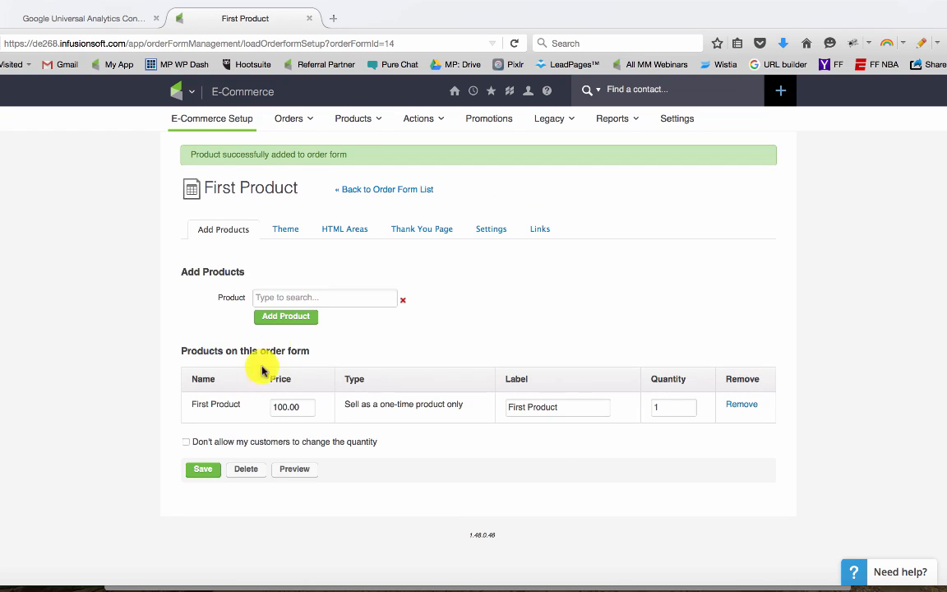
left_click(205, 469)
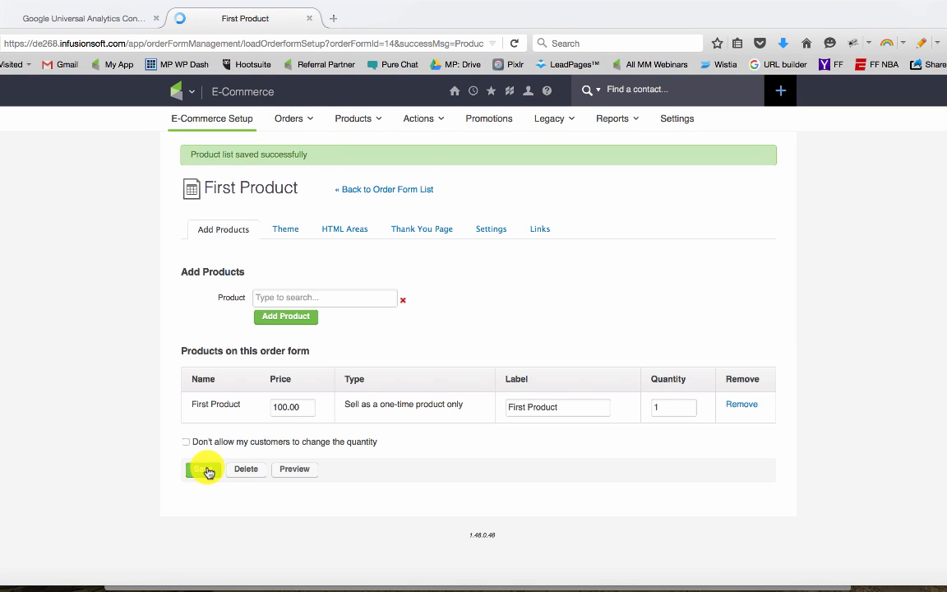
Set the order form's thank-you page to the copied landing page web address, pass the contact's information to it, and save.
left_click(421, 234)
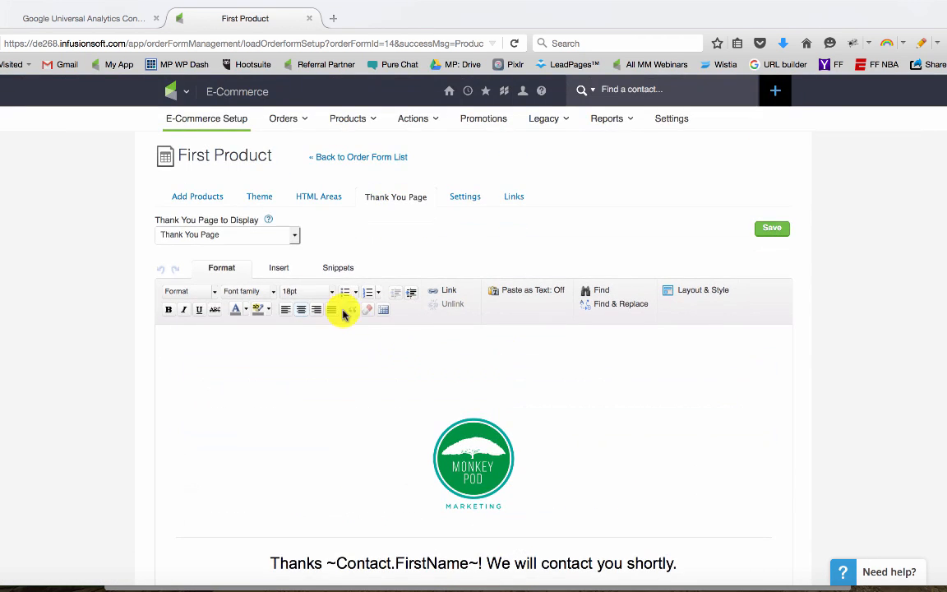
left_click(286, 237)
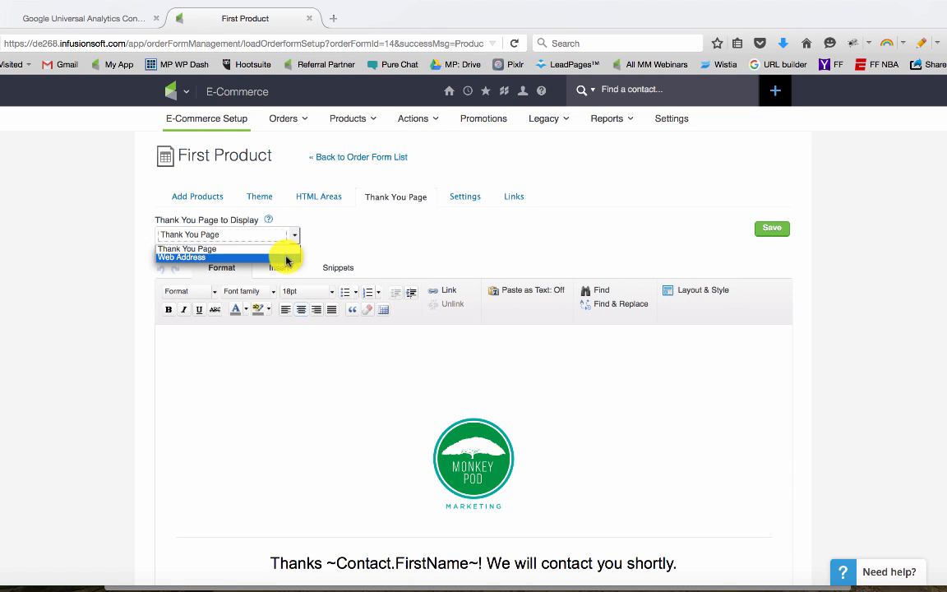
left_click(285, 257)
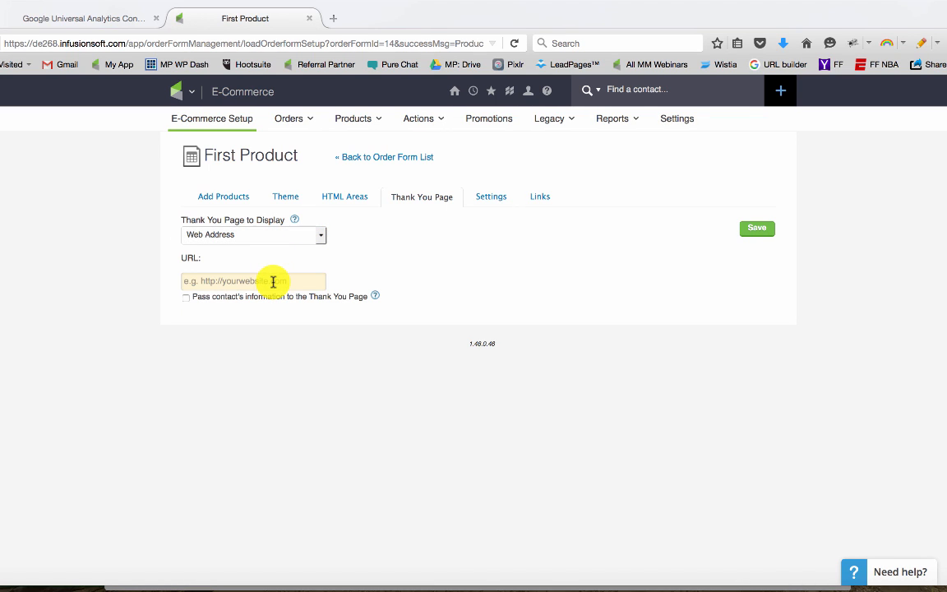
left_click(273, 281)
key("super+v")
key("super+Left")
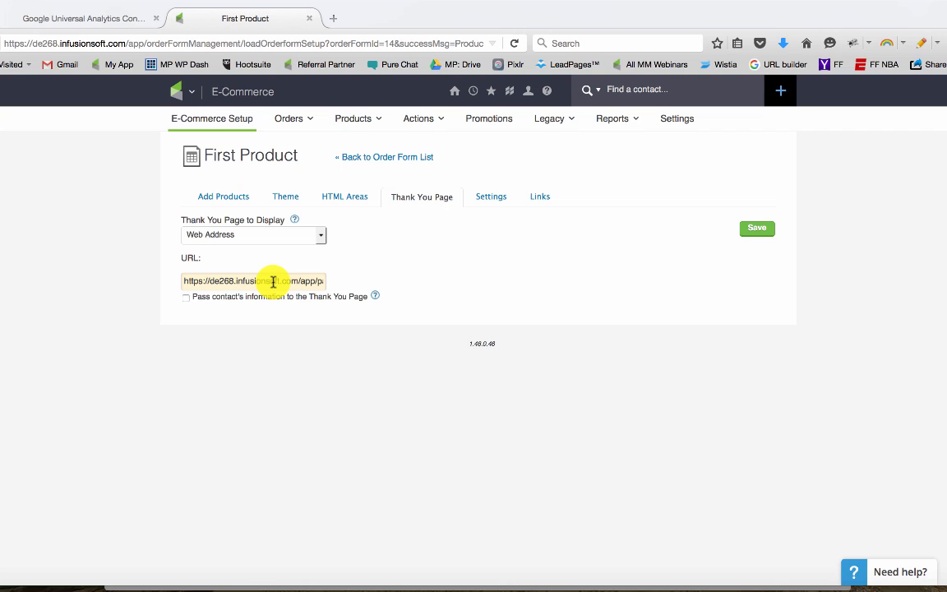
key("super+Right")
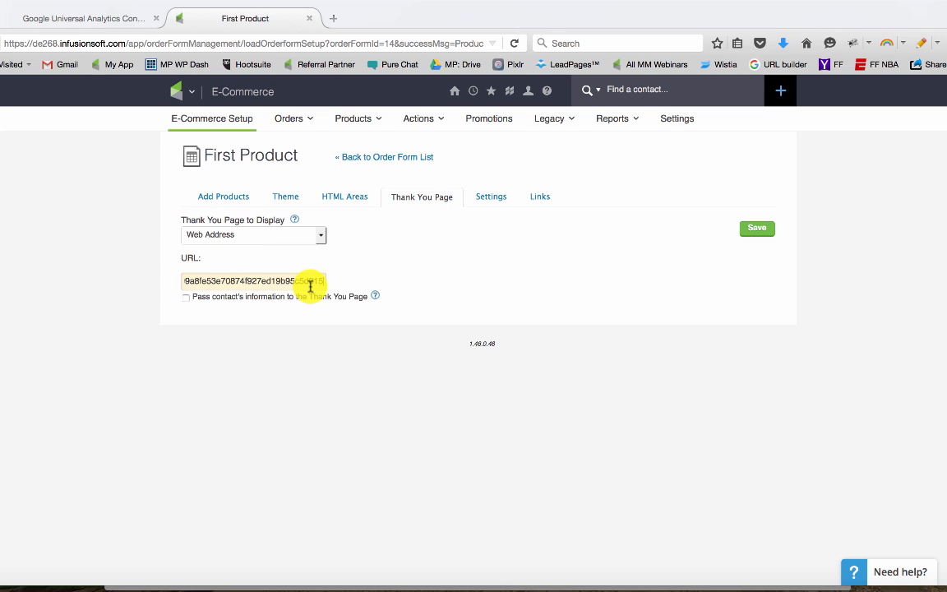
key("super+Left")
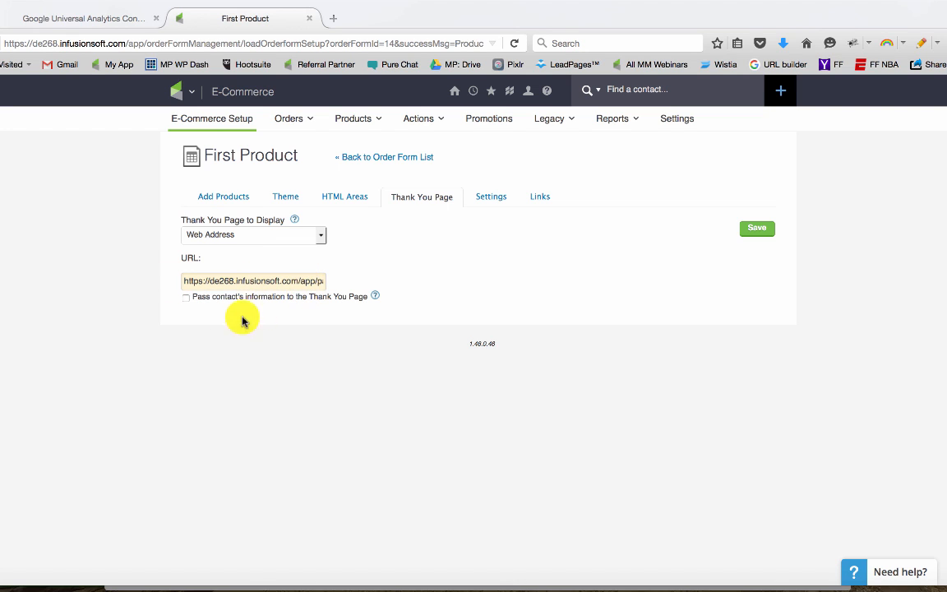
left_click(186, 297)
left_click(765, 234)
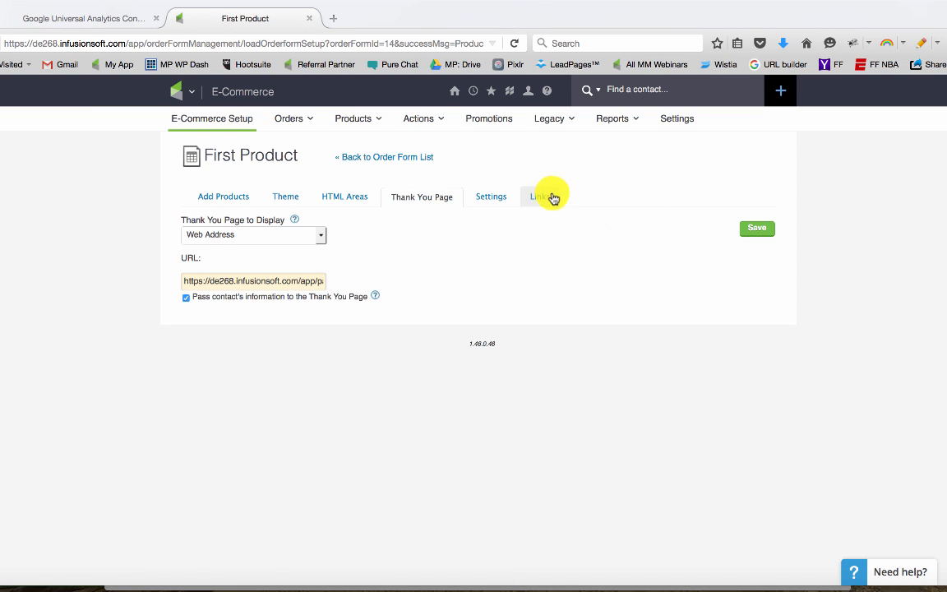
Check the order form's links and review the full web address on its thank-you page.
left_click(553, 198)
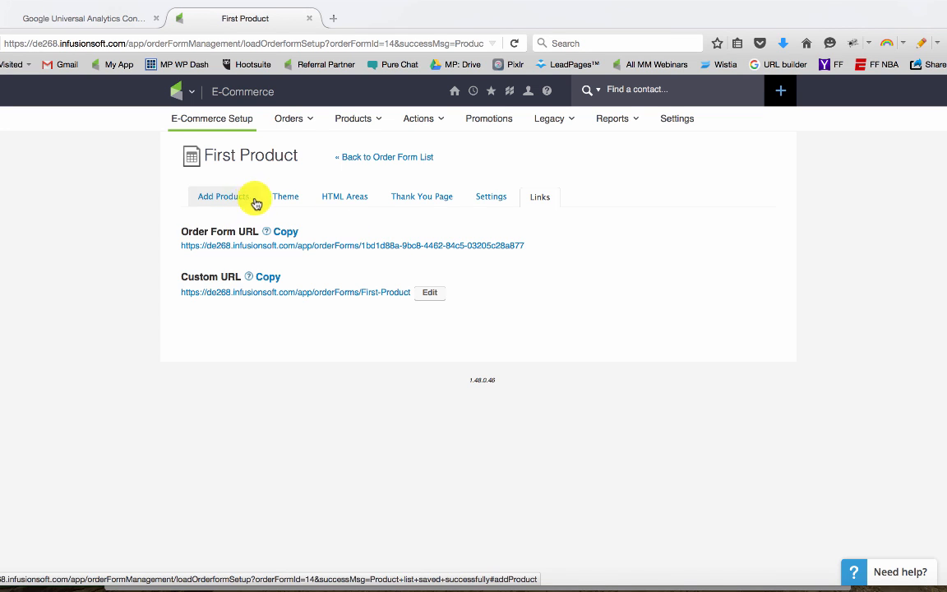
left_click(401, 201)
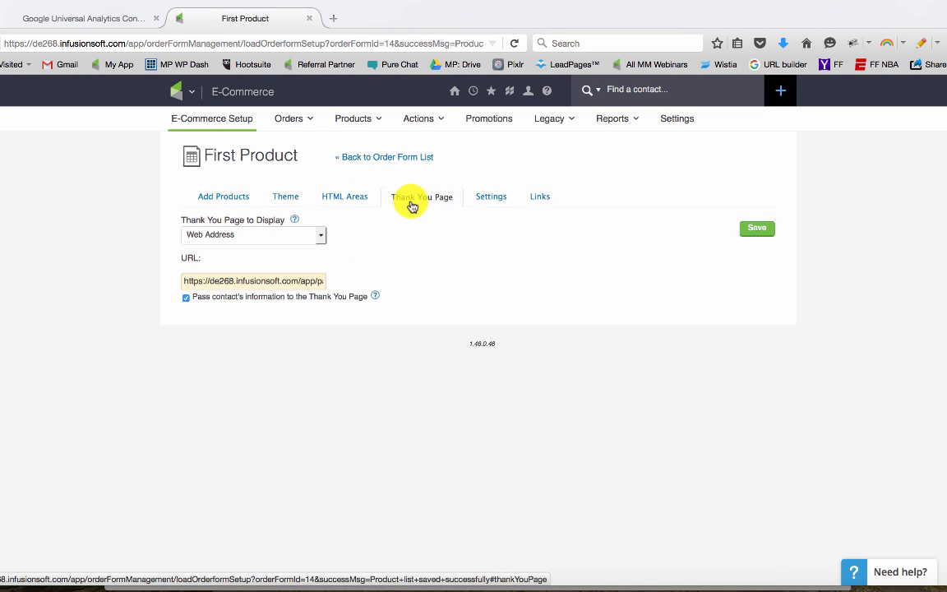
left_click(282, 288)
key("End")
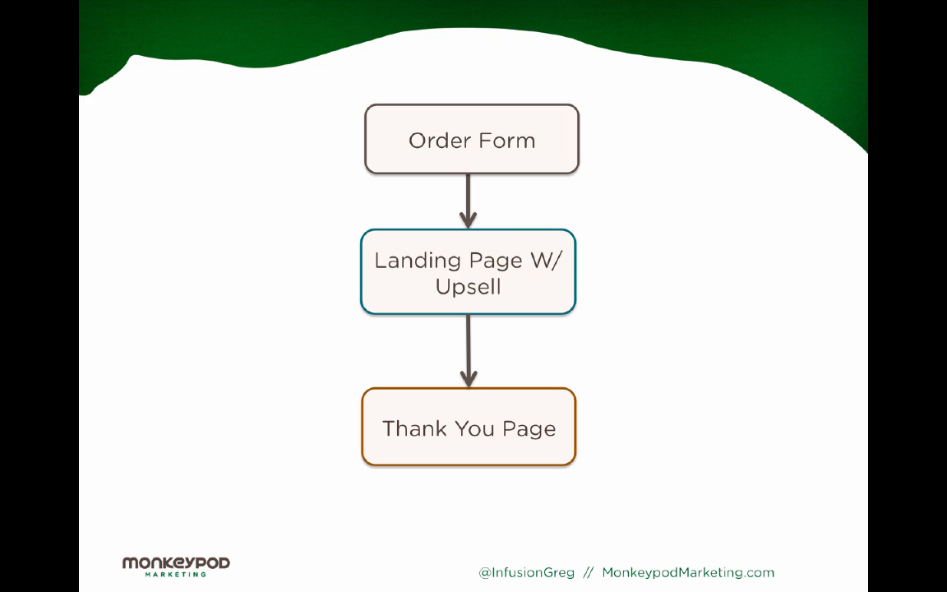
key("Right")
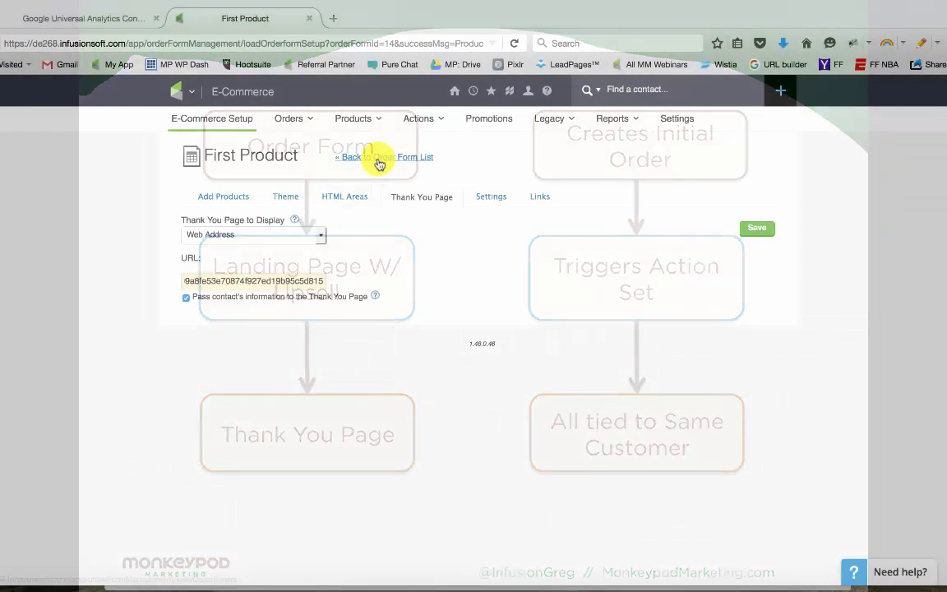
Reopen the Upsell Blog Post campaign and duplicate its connected Upsell Offer Page goal and Create Upsell Order sequence beside the originals.
left_click(379, 163)
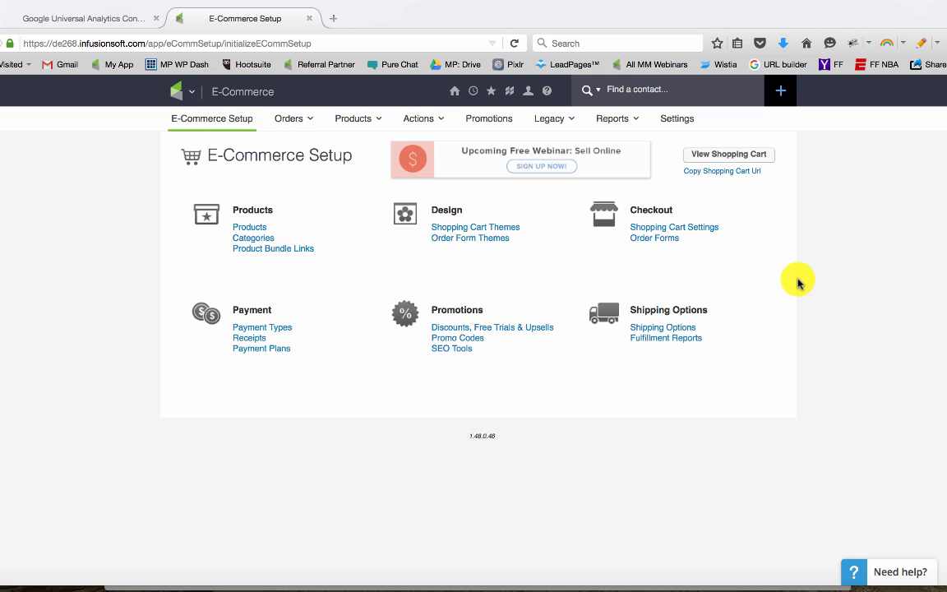
left_click(179, 89)
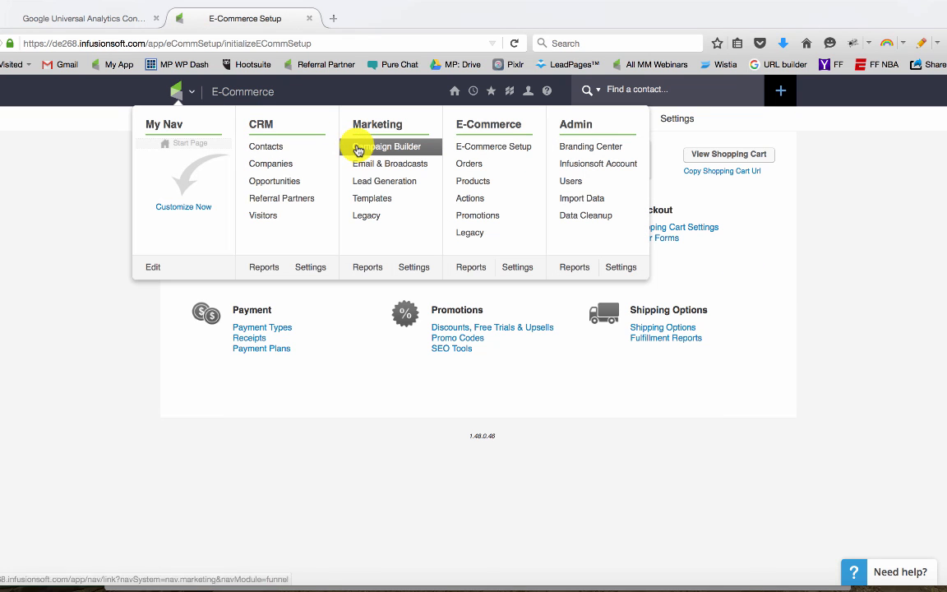
left_click(358, 150)
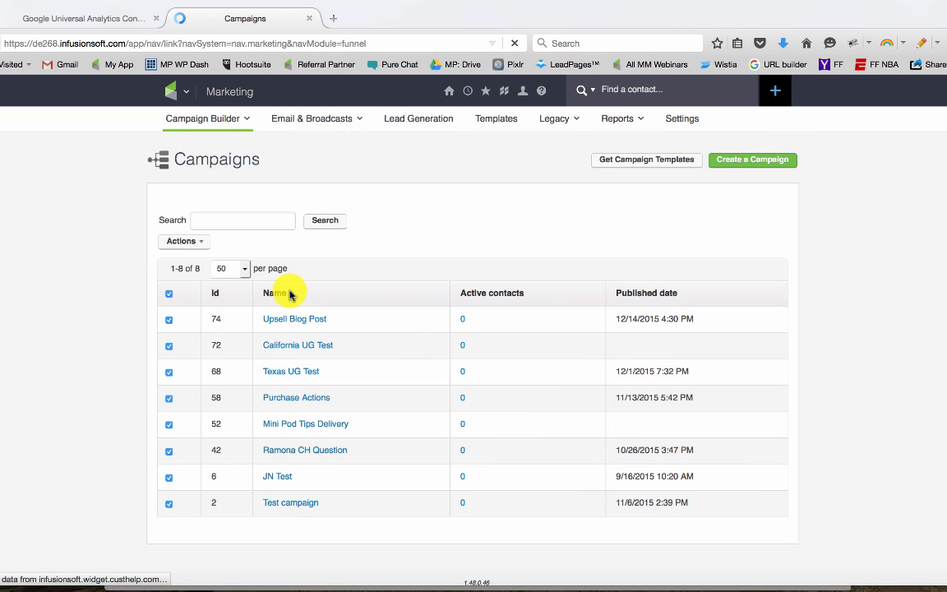
left_click(296, 321)
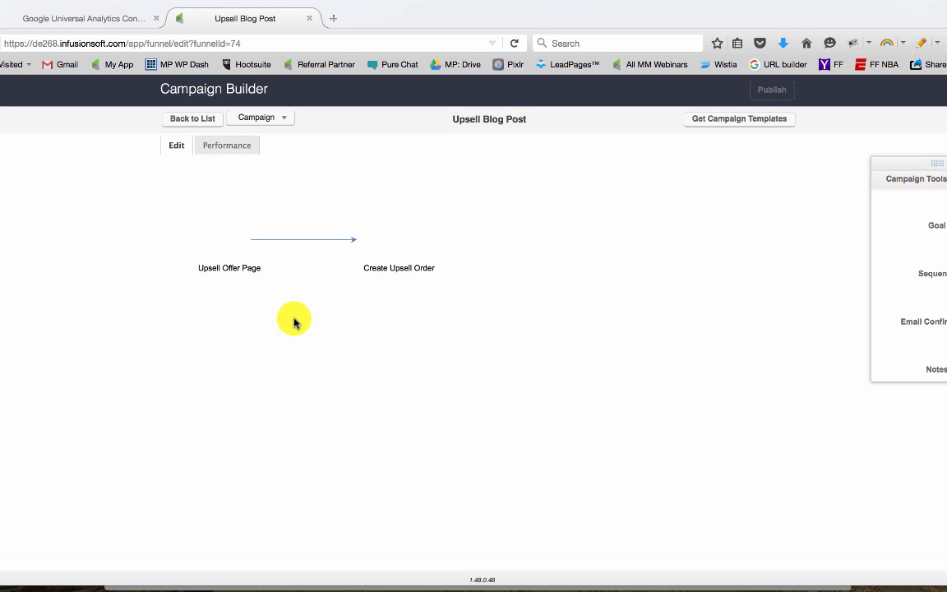
left_click_drag(171, 200, 507, 338)
left_click_drag(414, 251, 704, 248)
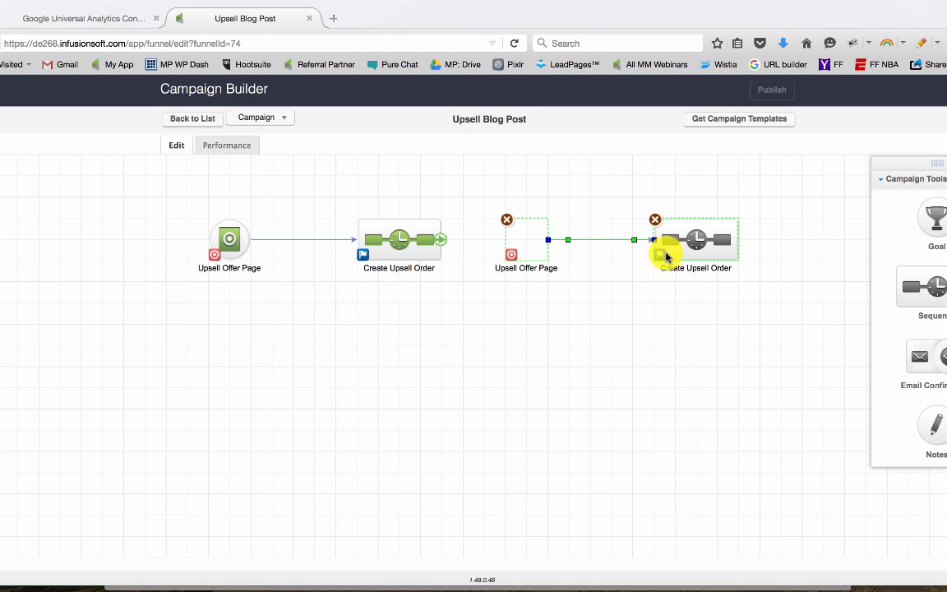
Rename the duplicated landing page goal to "Upsell Offer 2".
double_click(515, 270)
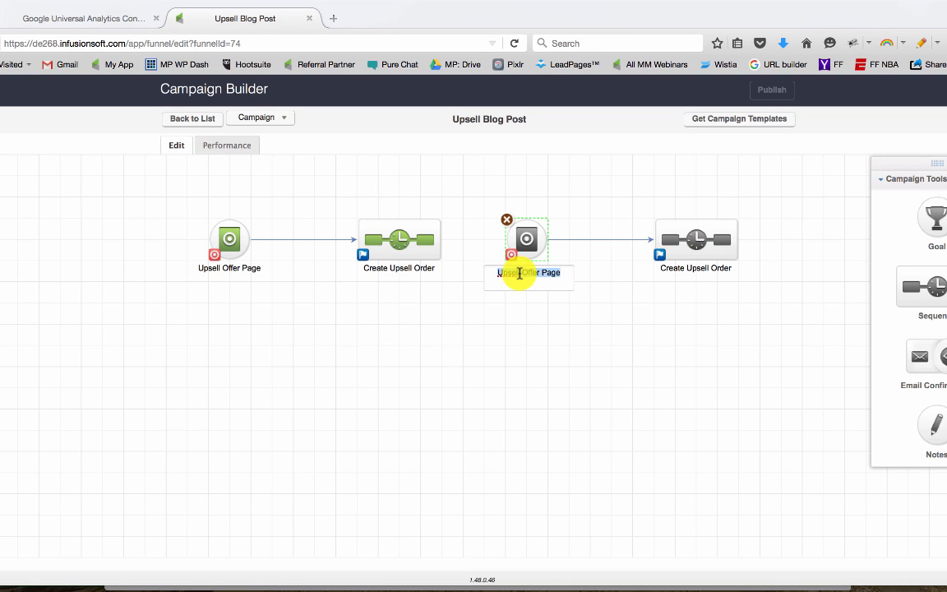
left_click(520, 272)
left_click(537, 280)
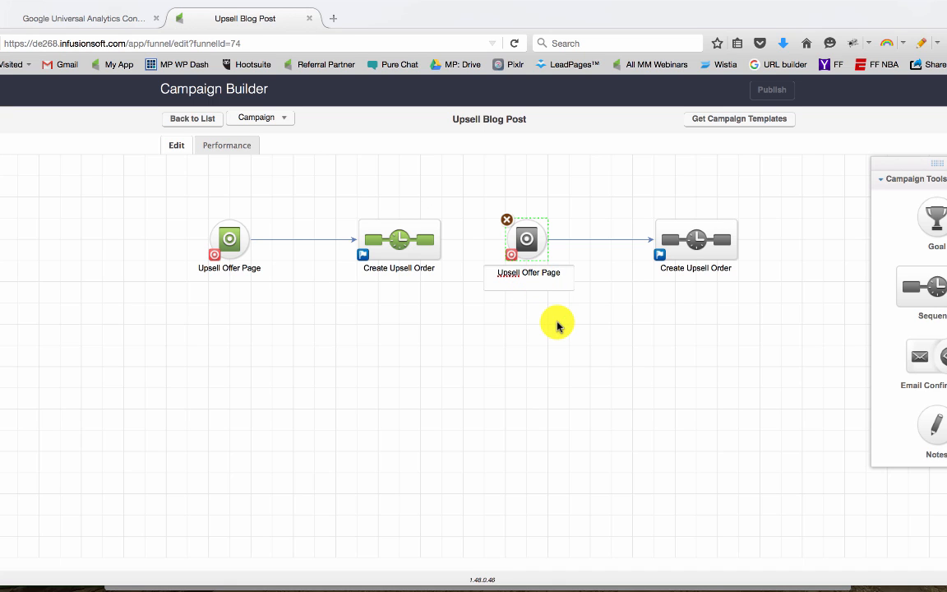
key("BackSpace")
key("BackSpace")
key("BackSpace")
key("BackSpace")
type("2")
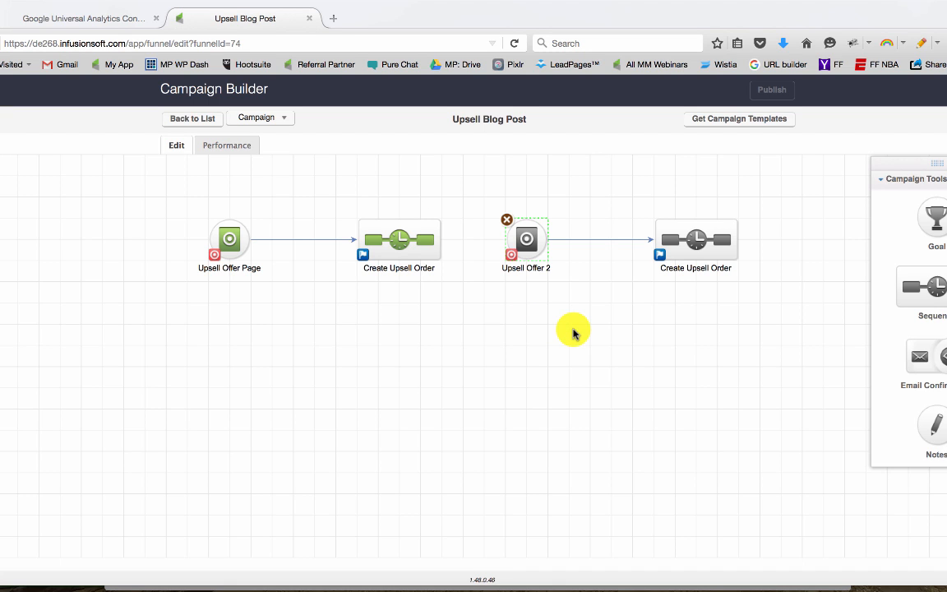
left_click(514, 317)
Set the original Upsell Offer Page's thank-you page to a web address and pass the contact's information to it.
left_click_drag(175, 220, 293, 305)
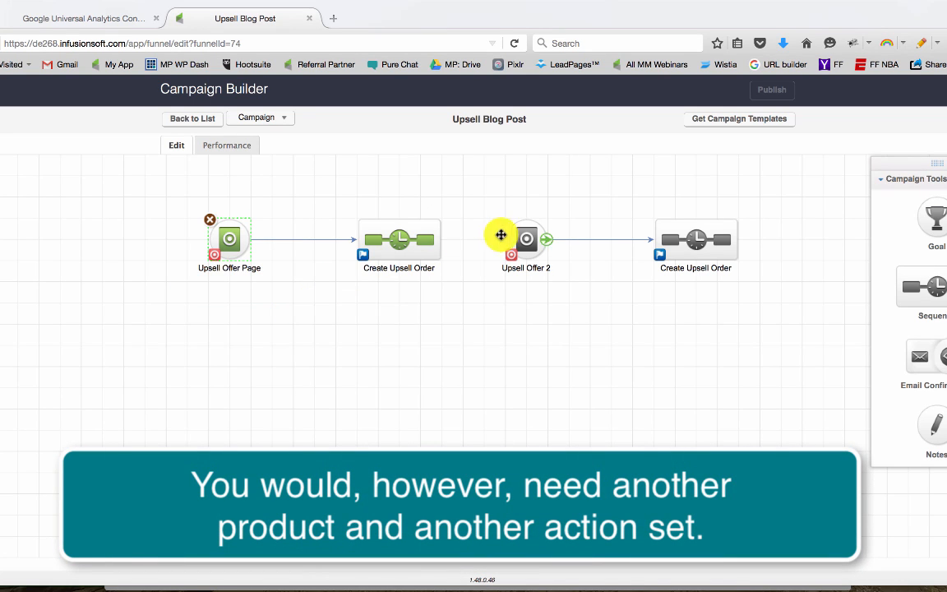
left_click(526, 241)
left_click(229, 244)
double_click(228, 243)
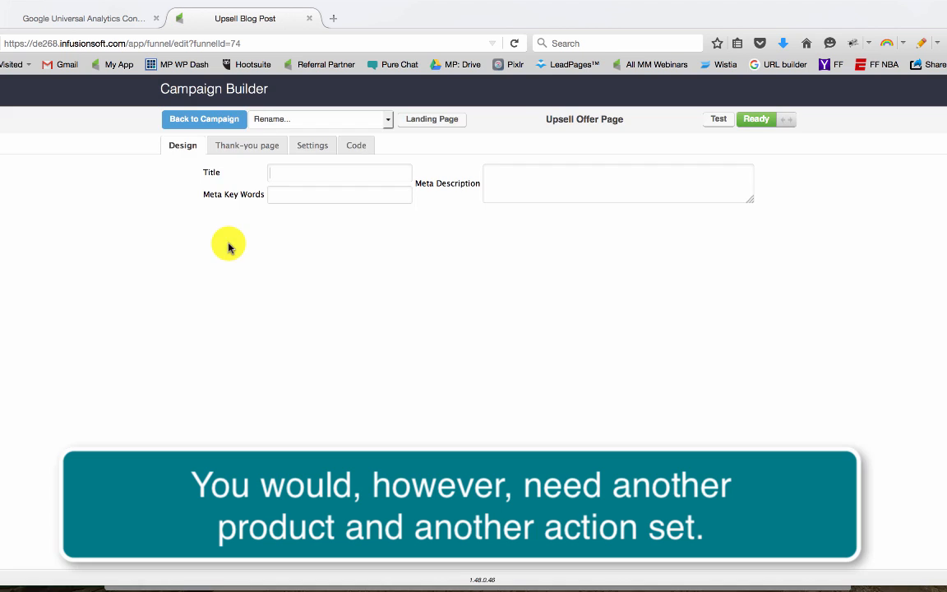
left_click(237, 148)
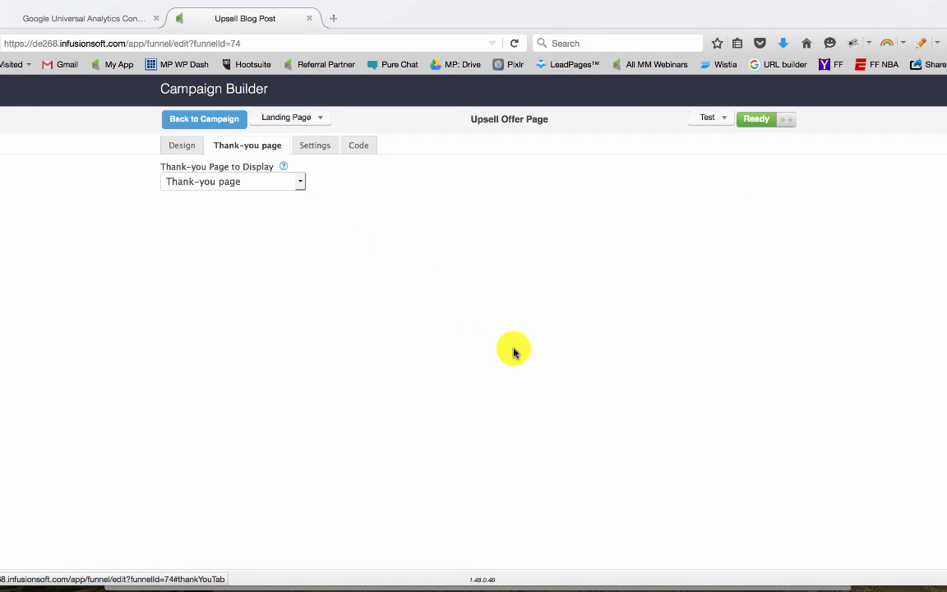
left_click(286, 184)
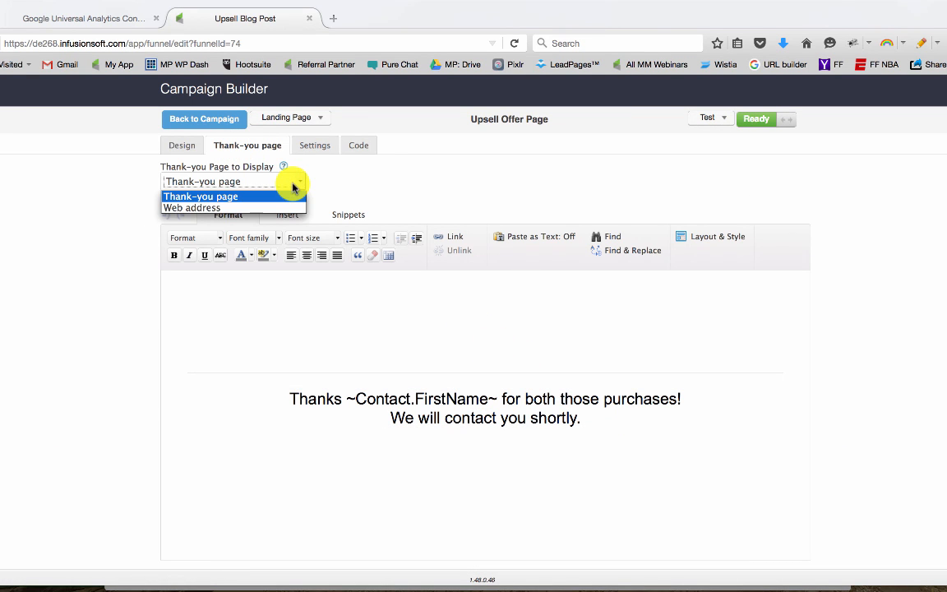
left_click(282, 207)
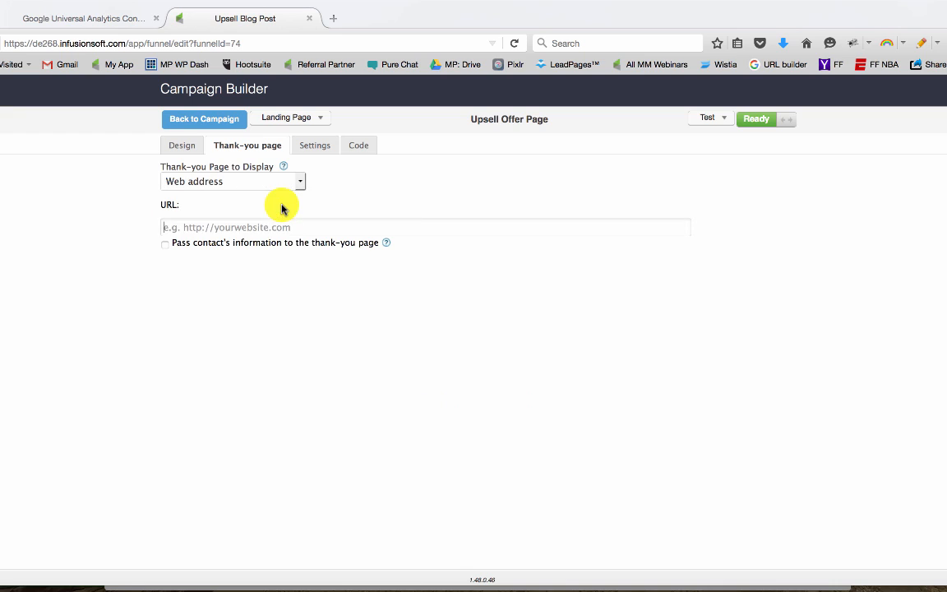
left_click(164, 245)
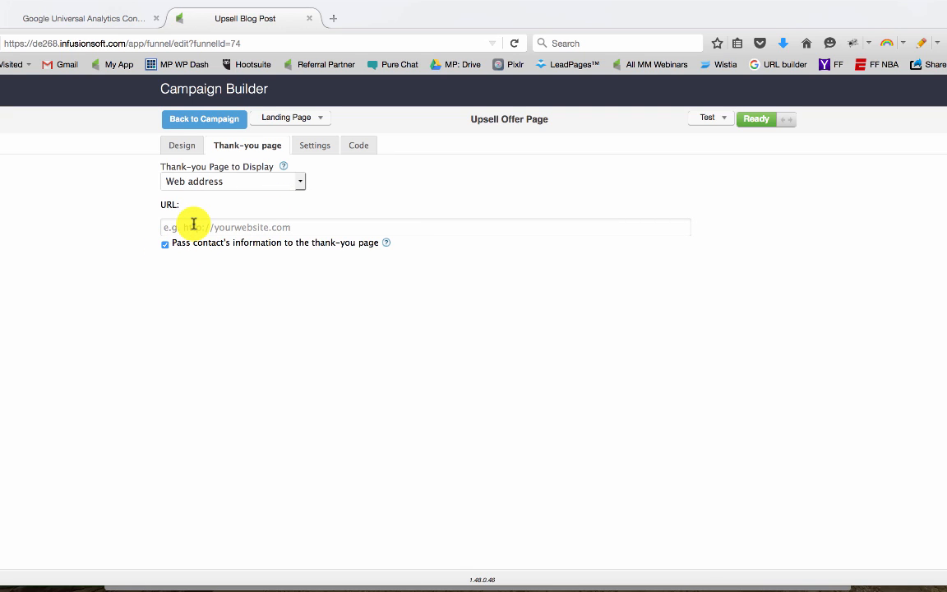
left_click(194, 226)
type("http://")
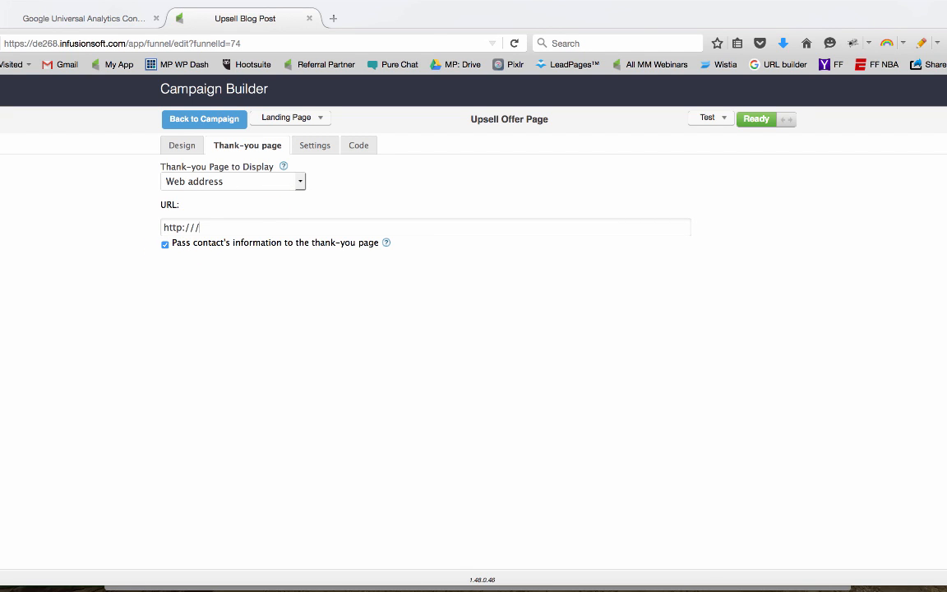
type("landingpage2.com/or")
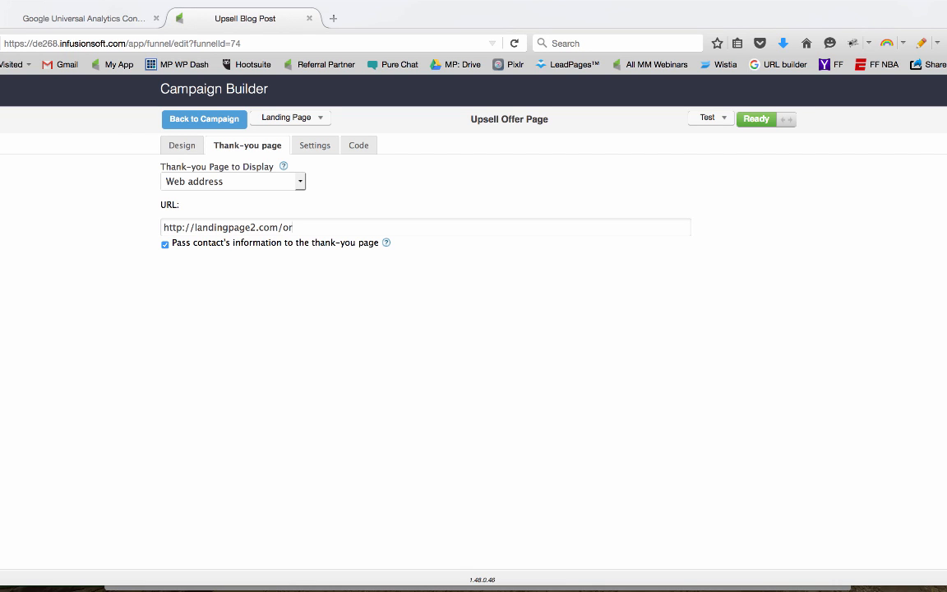
key("BackSpace")
type("ffer2")
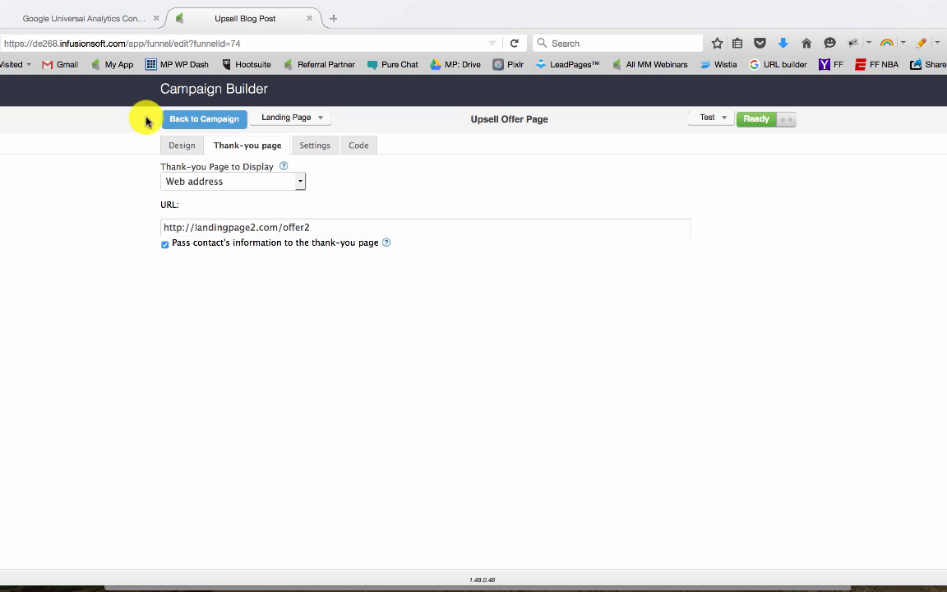
left_click(188, 122)
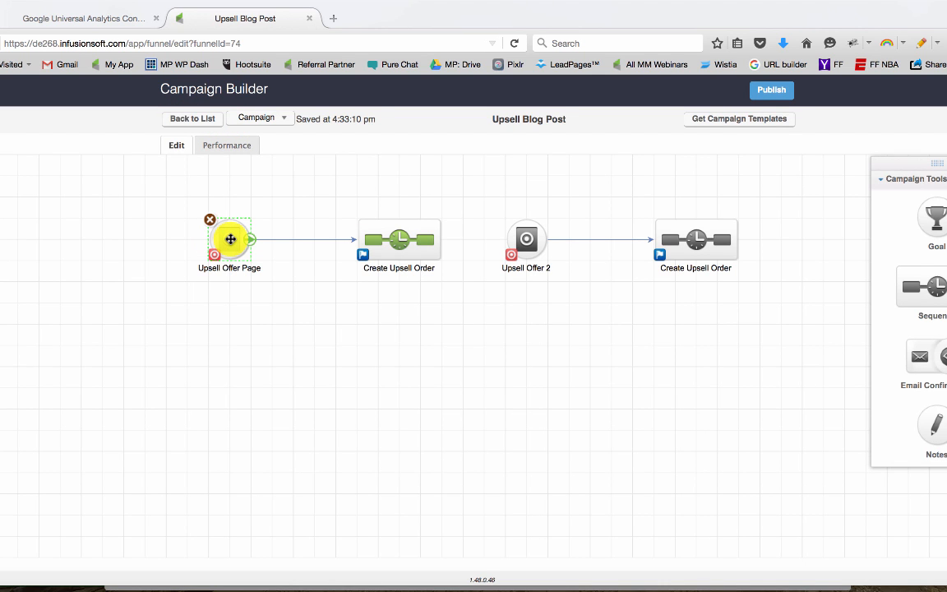
Inspect the Upsell Order Creation step in the duplicated Create Upsell Order sequence, and review the original Upsell Offer Page's landing page design.
left_click_drag(165, 176, 273, 276)
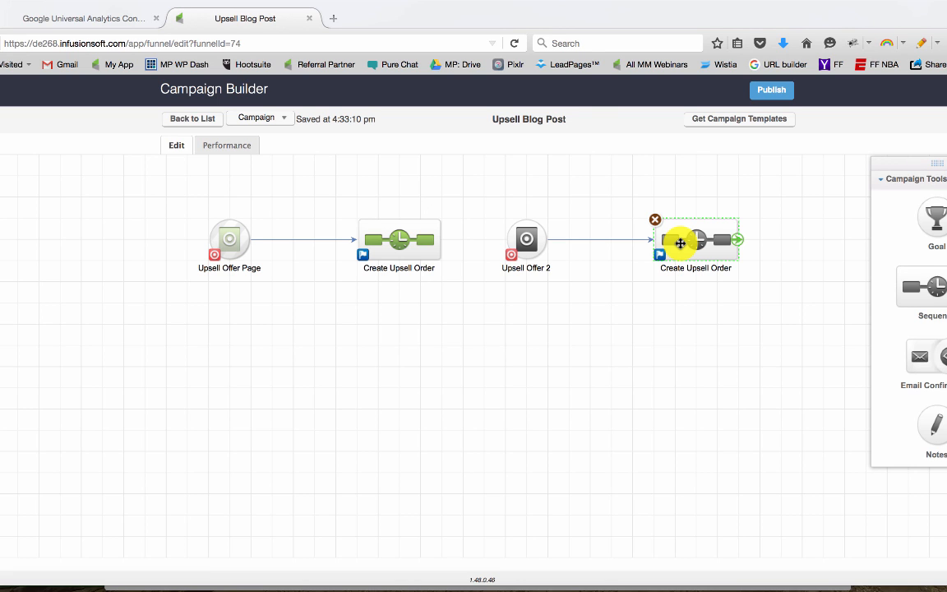
double_click(681, 243)
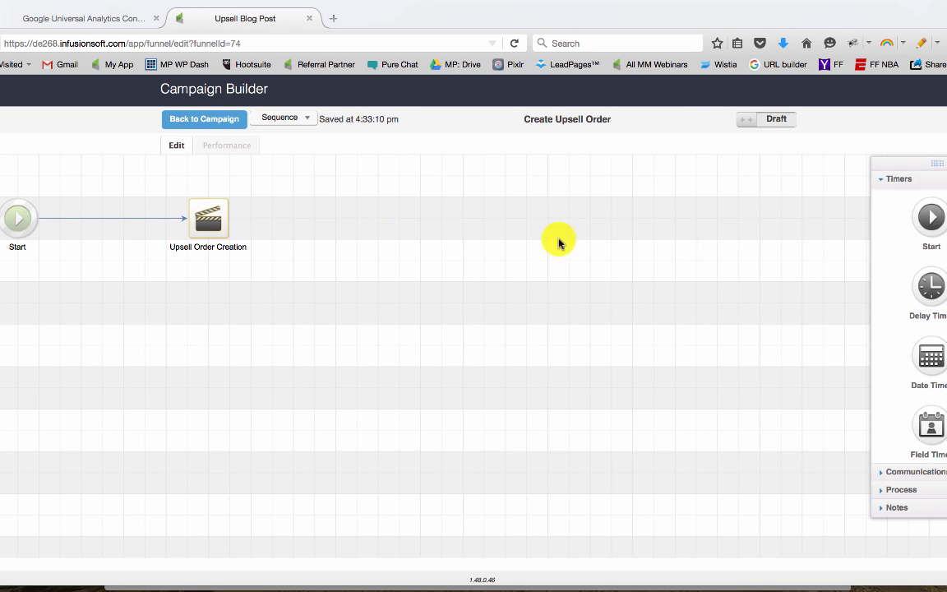
left_click(211, 215)
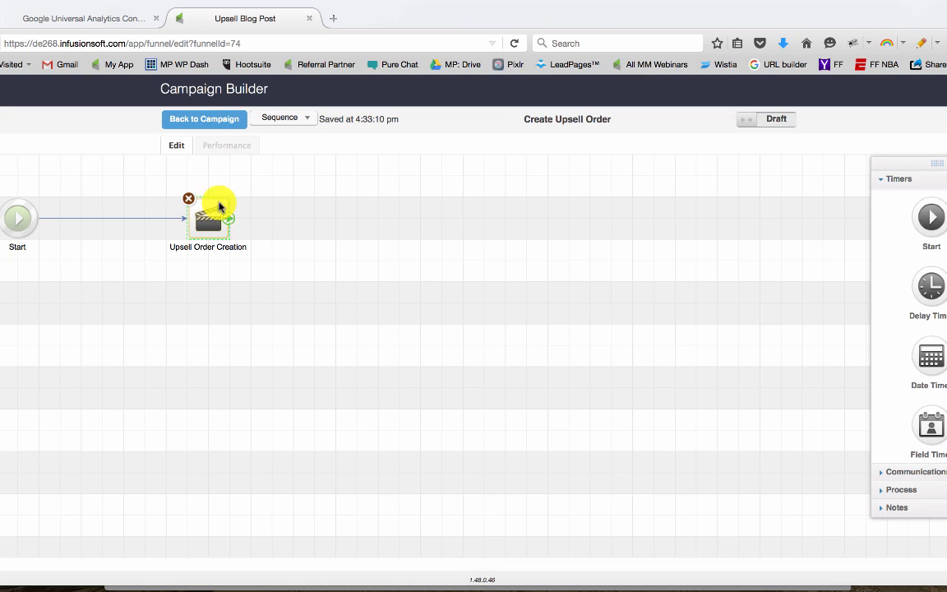
left_click(215, 119)
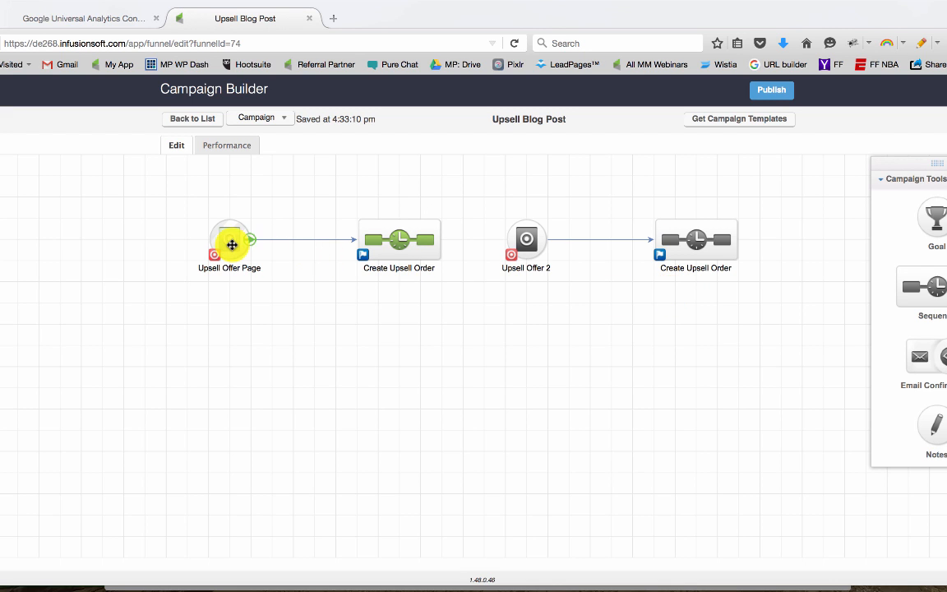
double_click(231, 242)
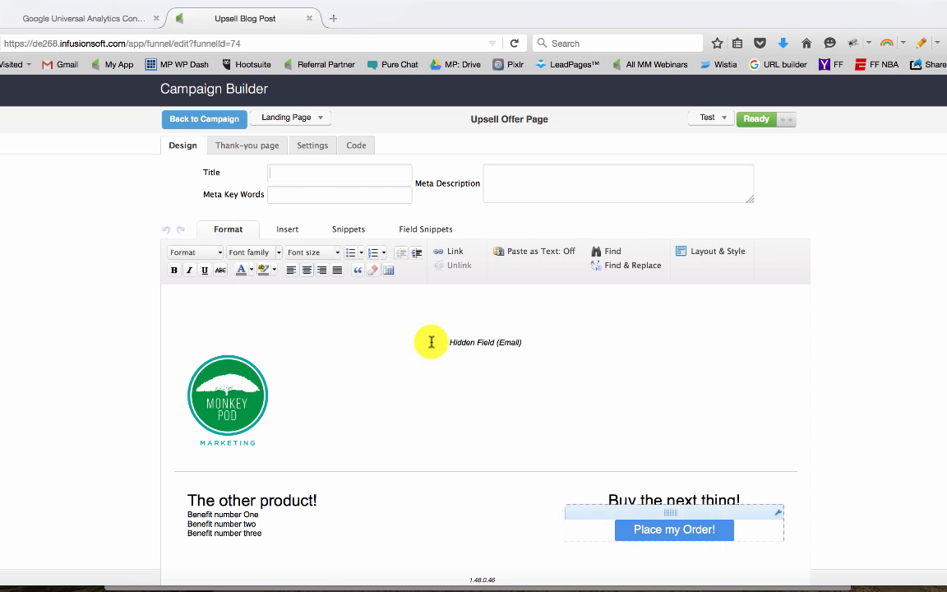
left_click(218, 122)
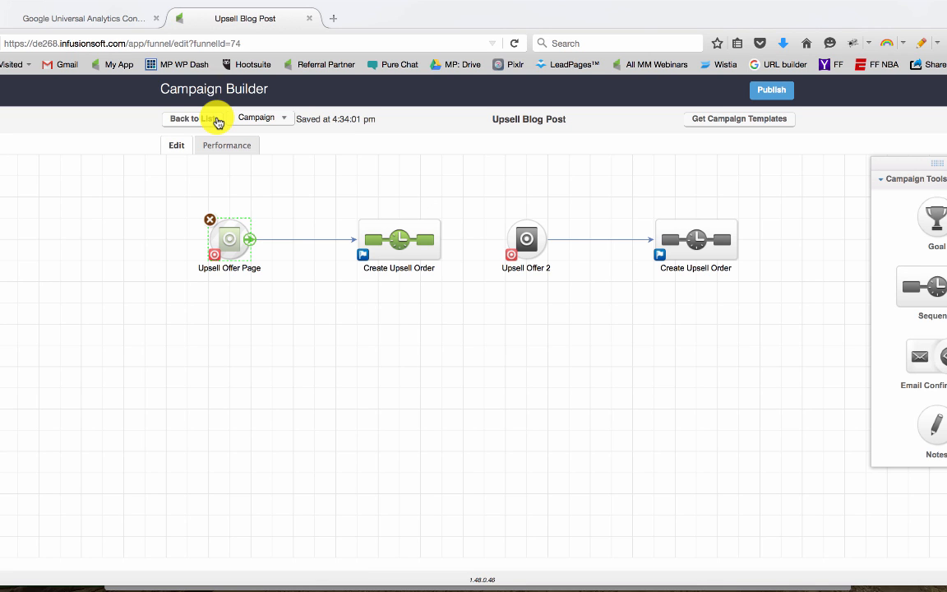
Leave the Upsell Blog Post campaign and open the E-Commerce Setup page.
left_click(218, 122)
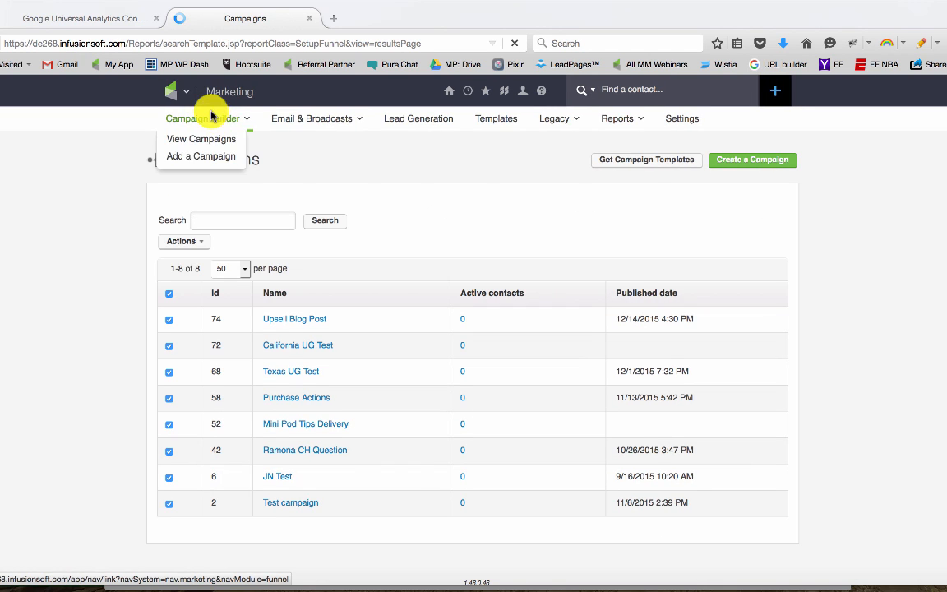
mouse_move(214, 94)
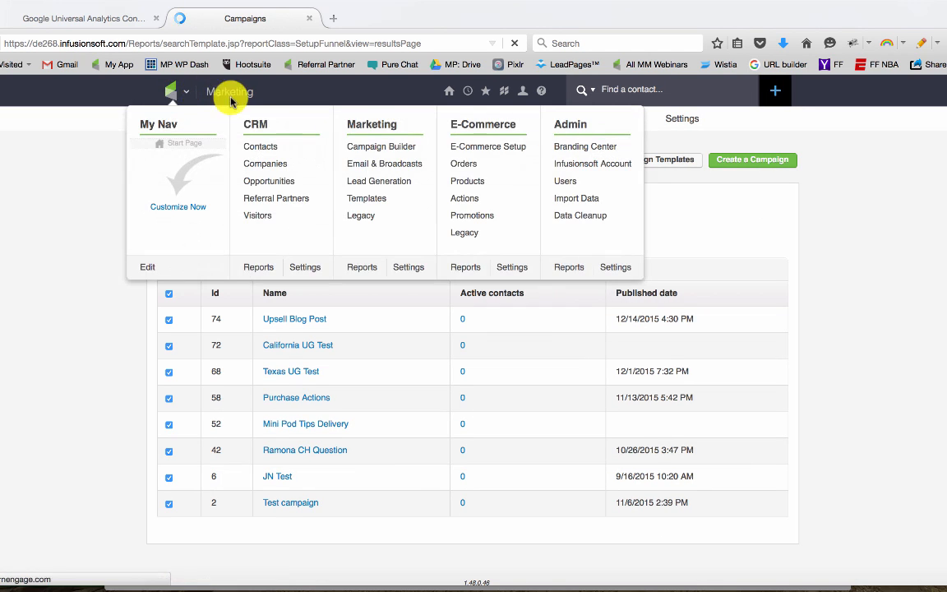
left_click(489, 150)
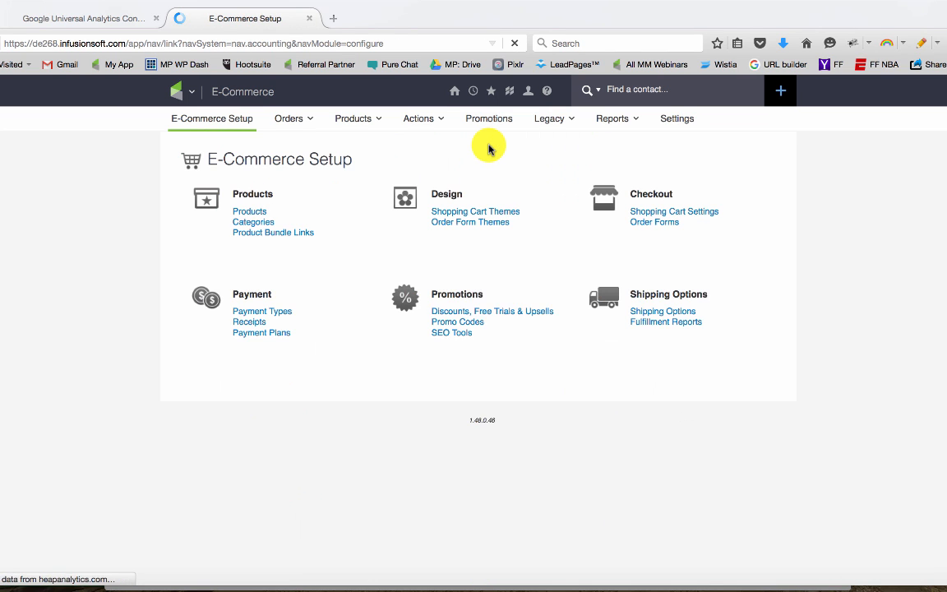